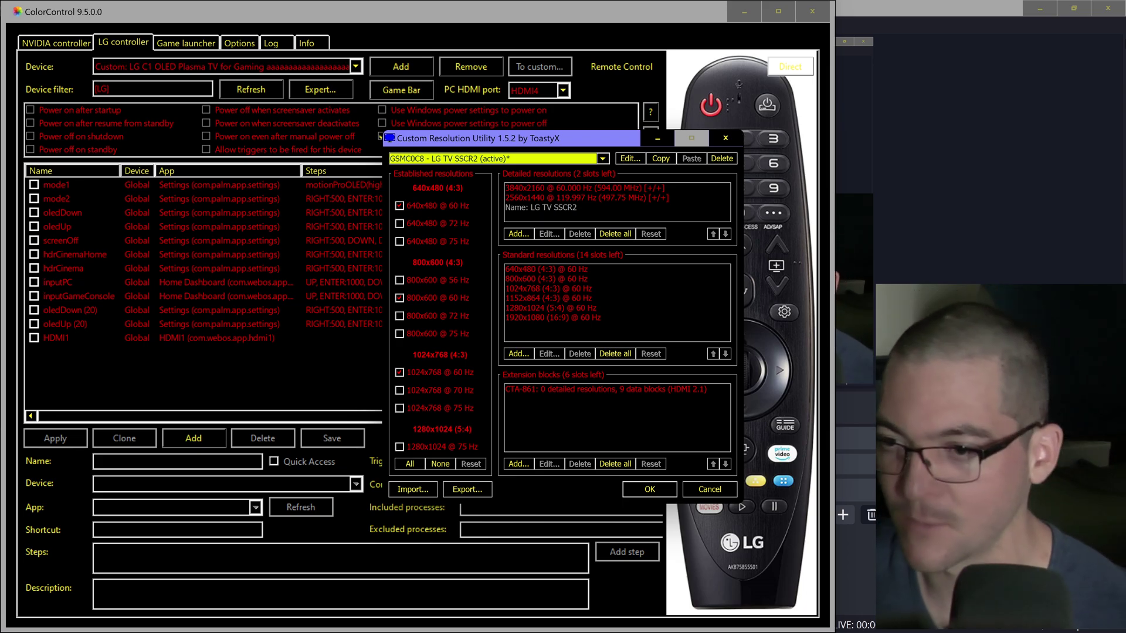
Step: Switch to the Contrast themes page in Settings and open the custom theme "r" for editing to review its colors
key(alt+Tab)
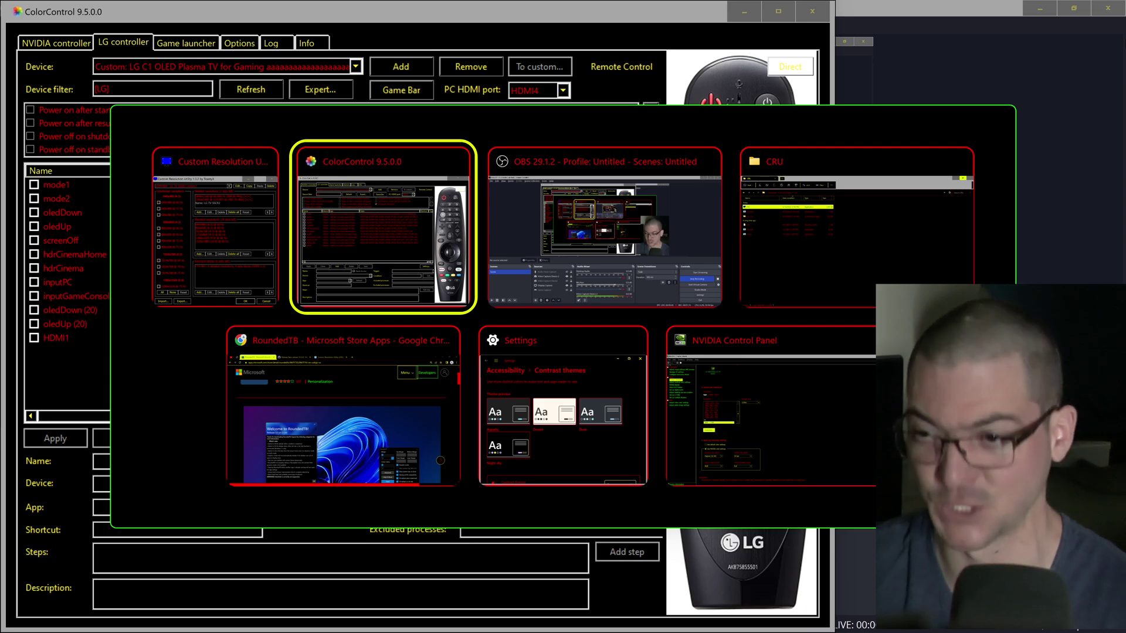
key(Tab)
key(Tab)
key(Tab)
key(Tab)
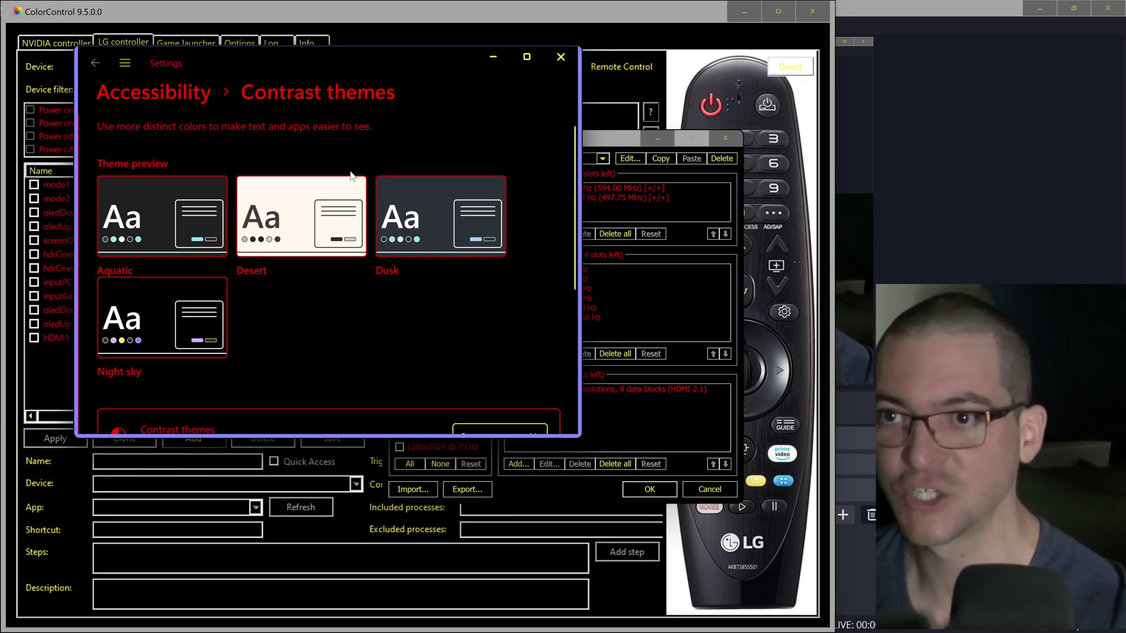
scroll(375, 217, down, 3)
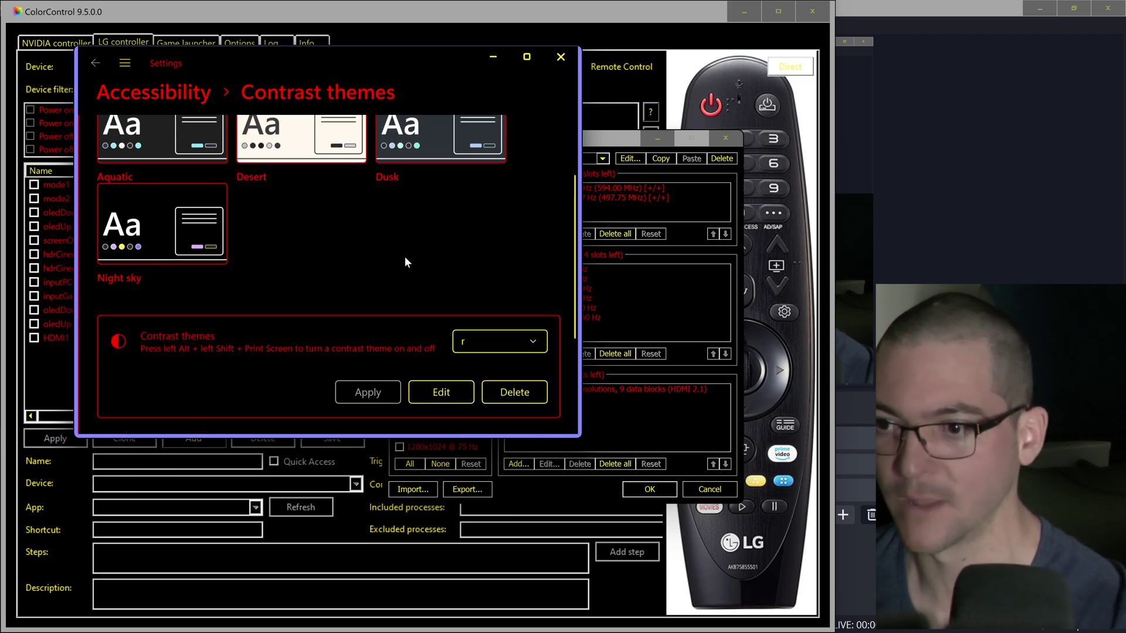
click(457, 391)
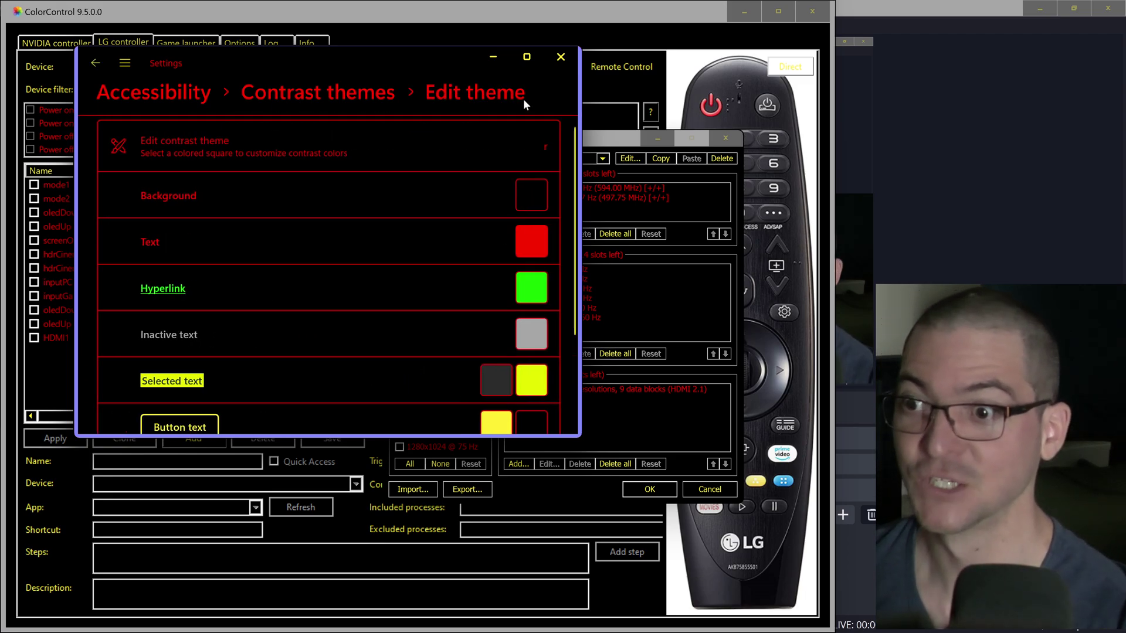
scroll(527, 319, down, 1)
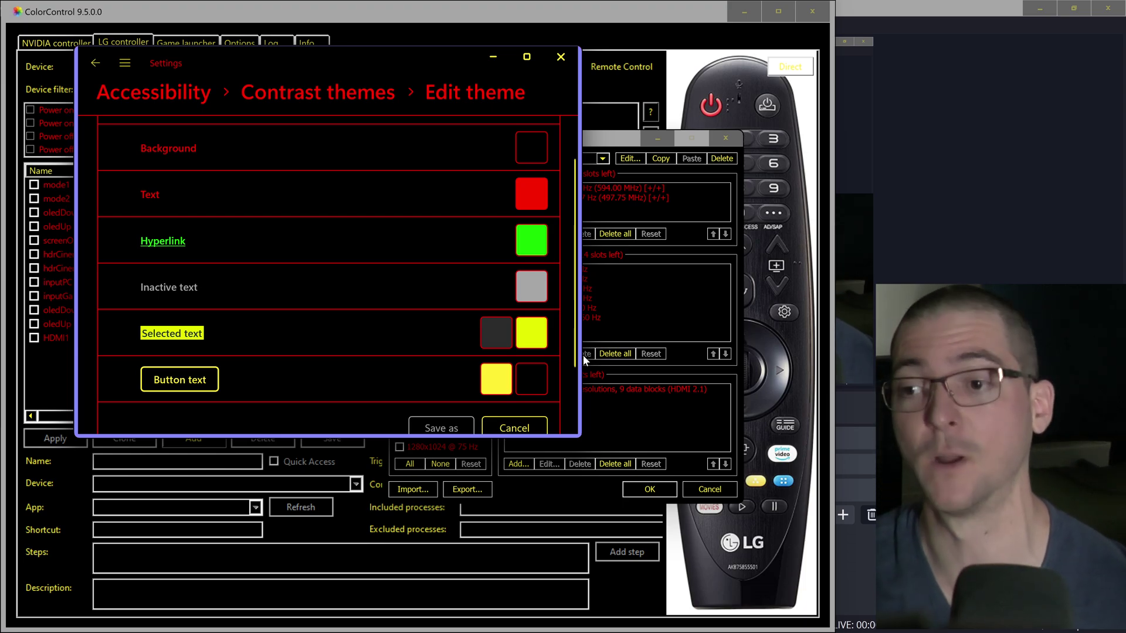
Step: Switch to Google Chrome and look over the RoundedTB page in the Microsoft Store, including its first screenshot
key(alt+Tab)
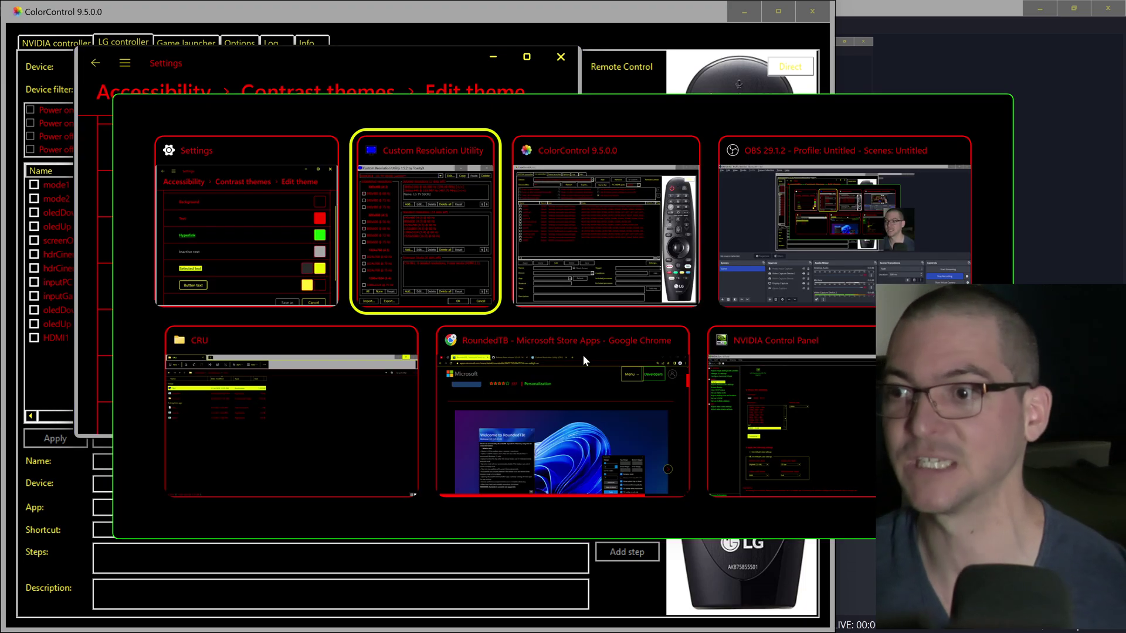
key(alt+Tab)
key(alt+Tab)
key(alt+Tab)
key(alt+Tab)
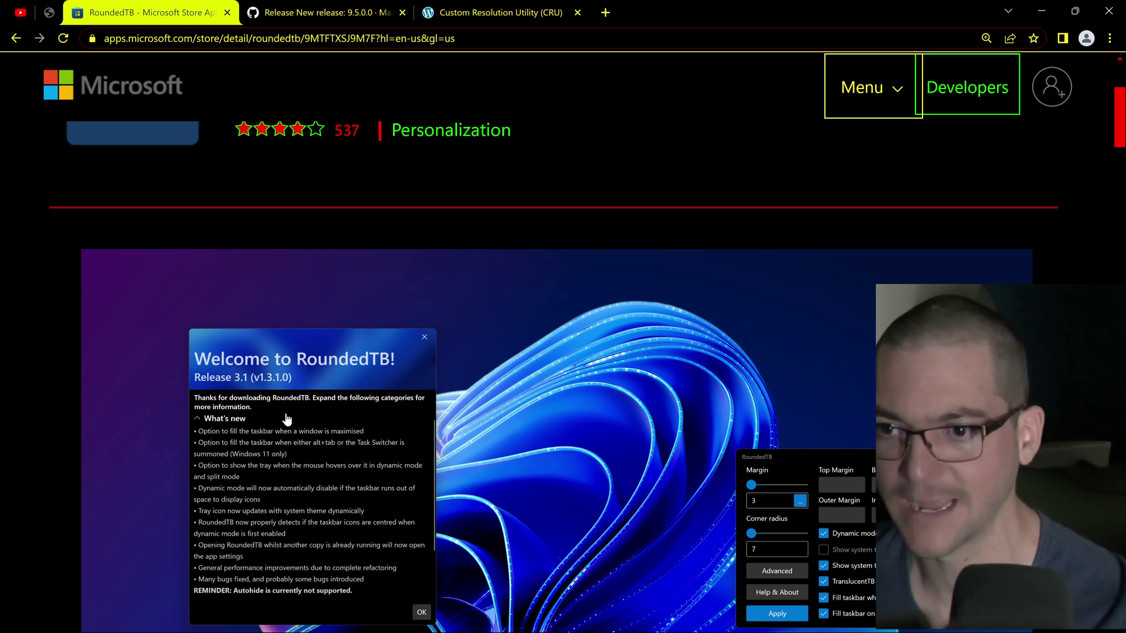
scroll(330, 358, down, 1)
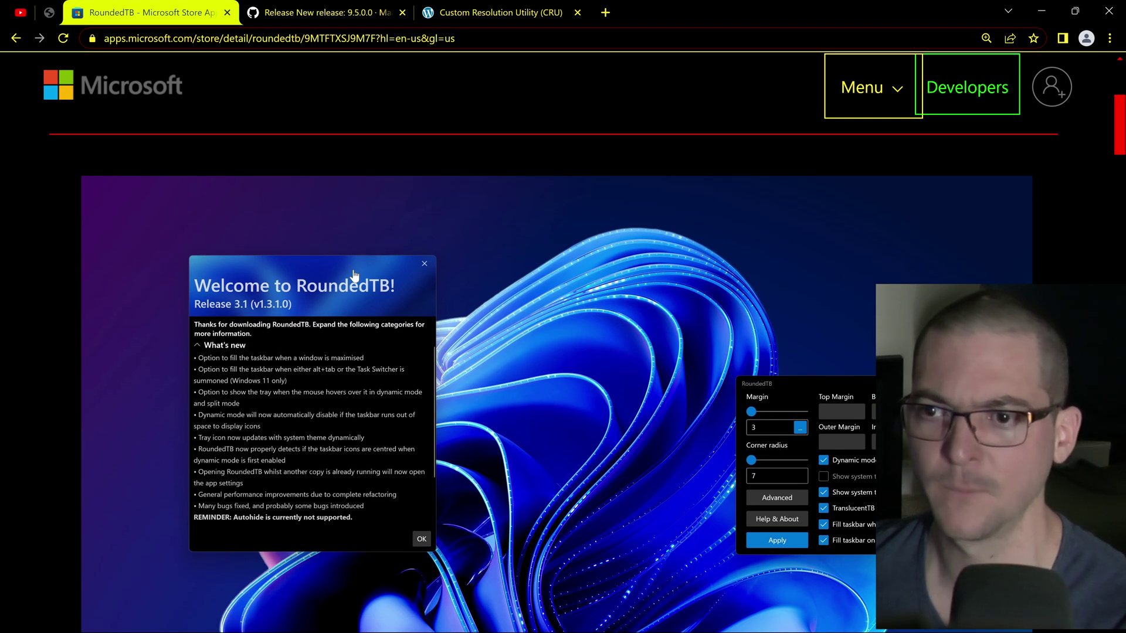
scroll(362, 319, up, 4)
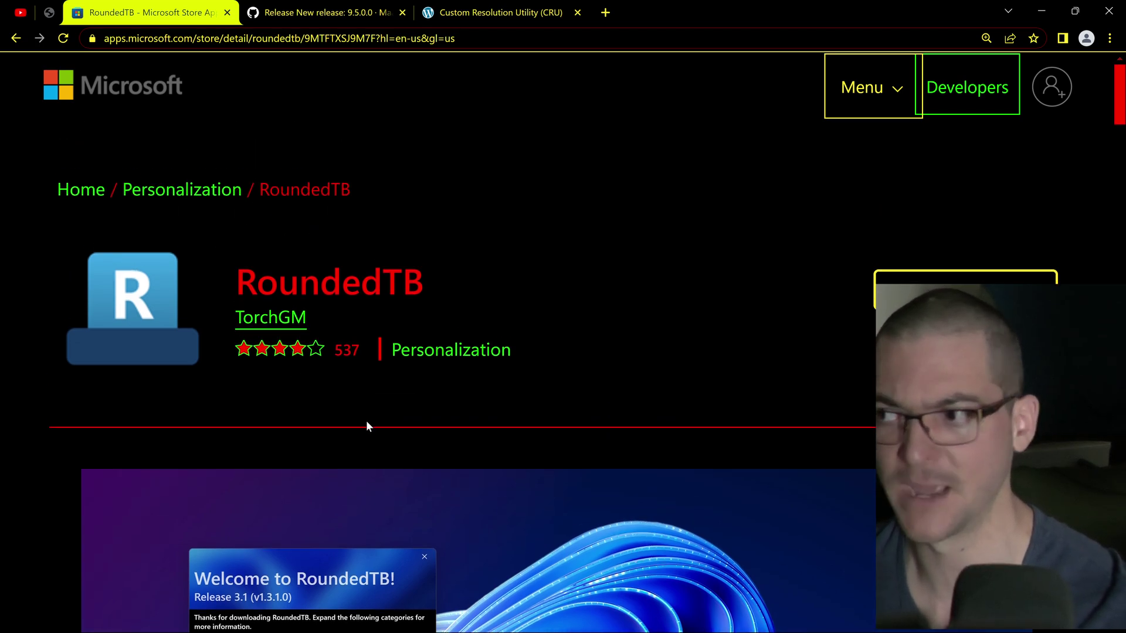
scroll(442, 477, down, 3)
scroll(436, 457, down, 2)
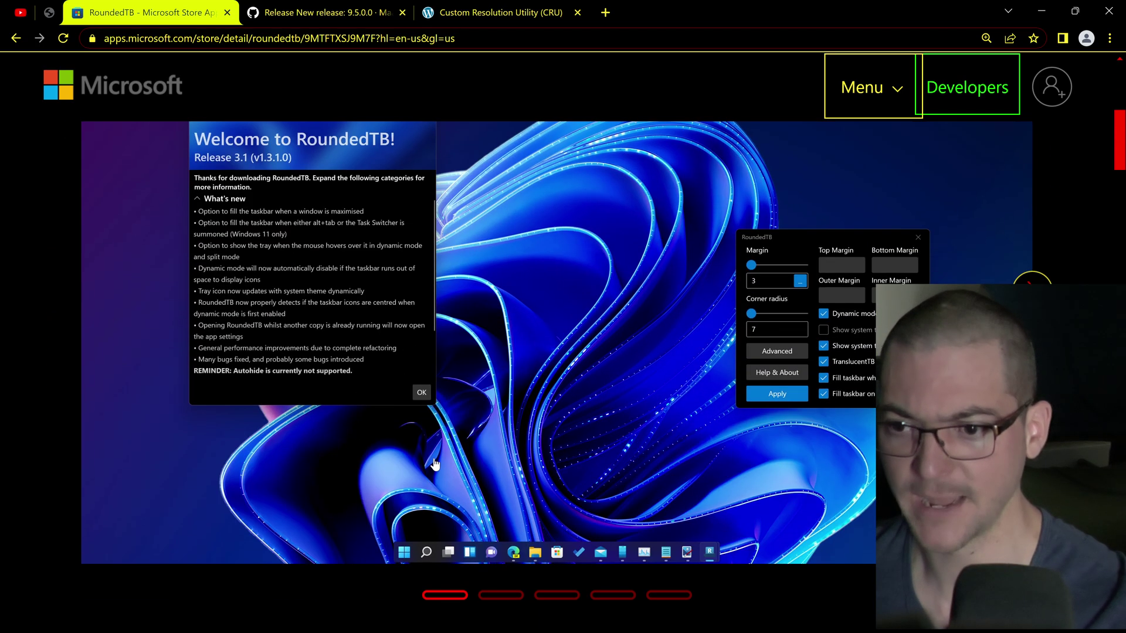
scroll(309, 292, down, 2)
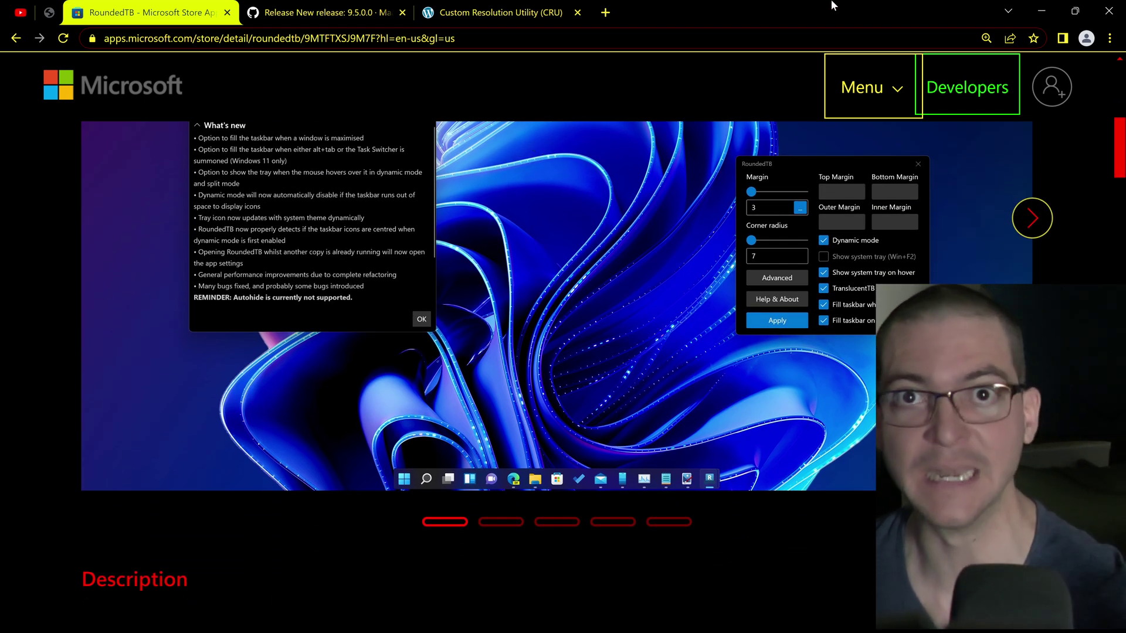
Step: Minimize Chrome, ColorControl, the CRU folder, NVIDIA Control Panel, Settings and Custom Resolution Utility to clear the desktop
click(1041, 11)
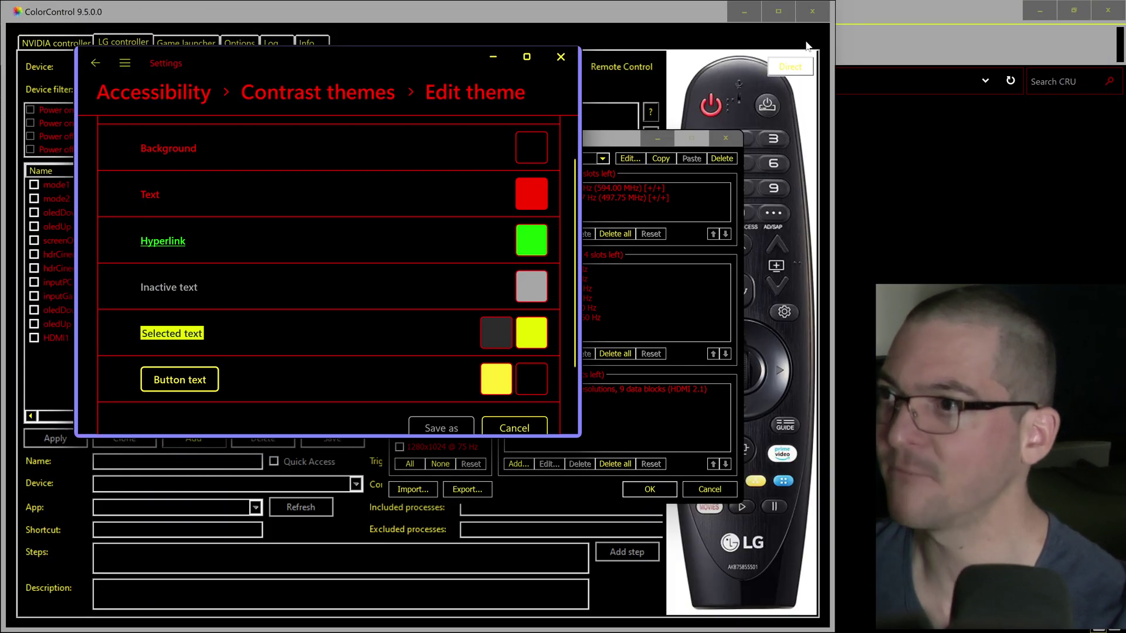
click(744, 12)
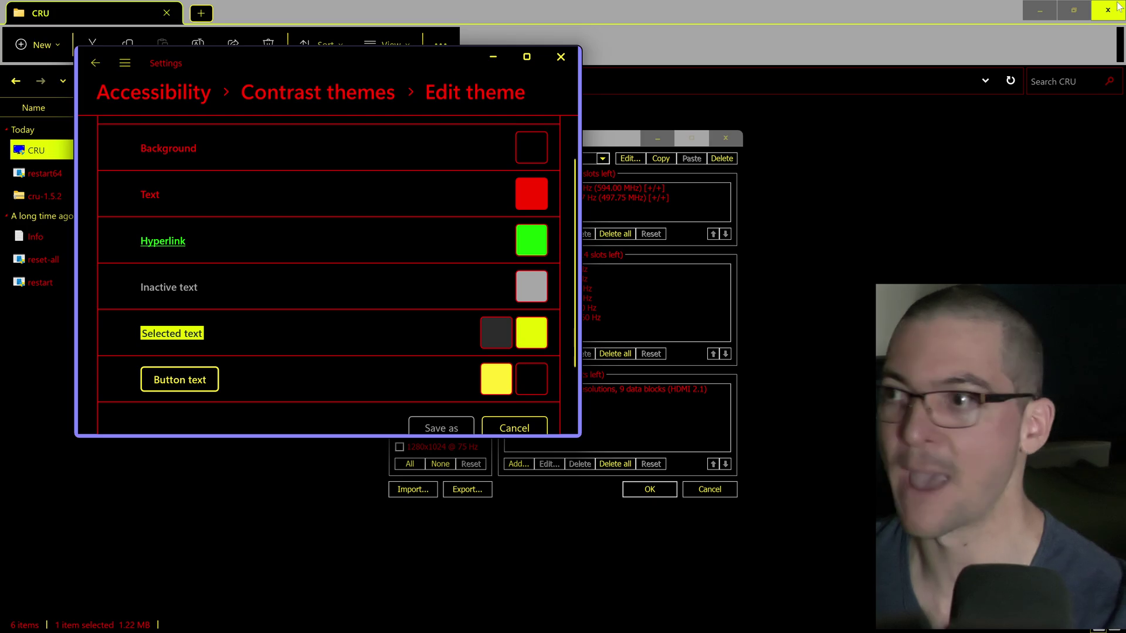
click(1038, 10)
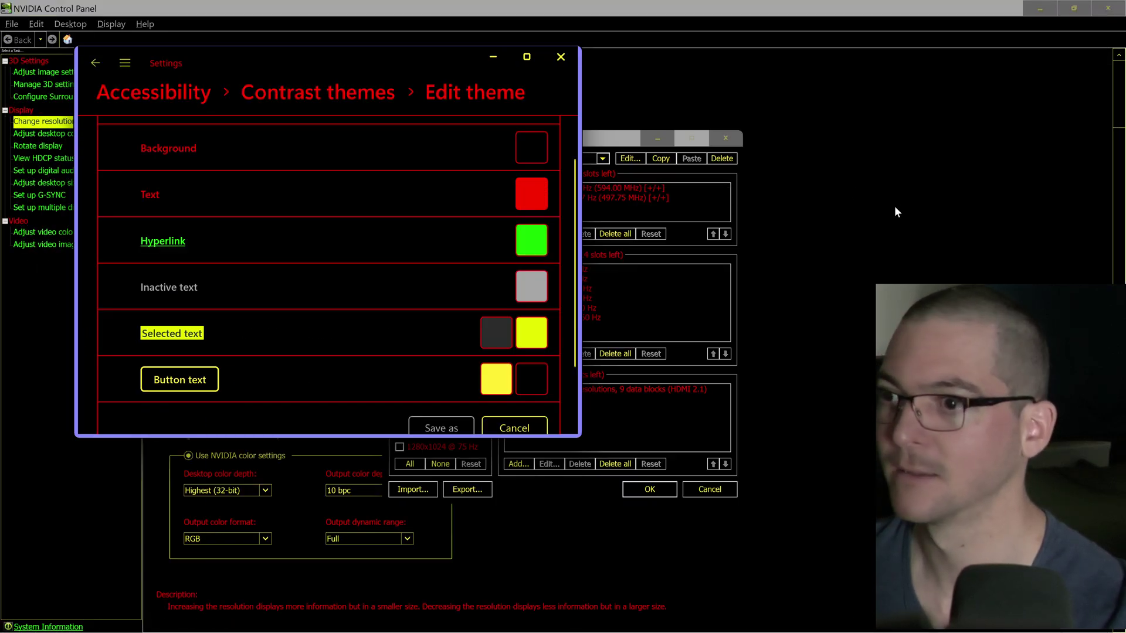
click(490, 41)
click(1039, 9)
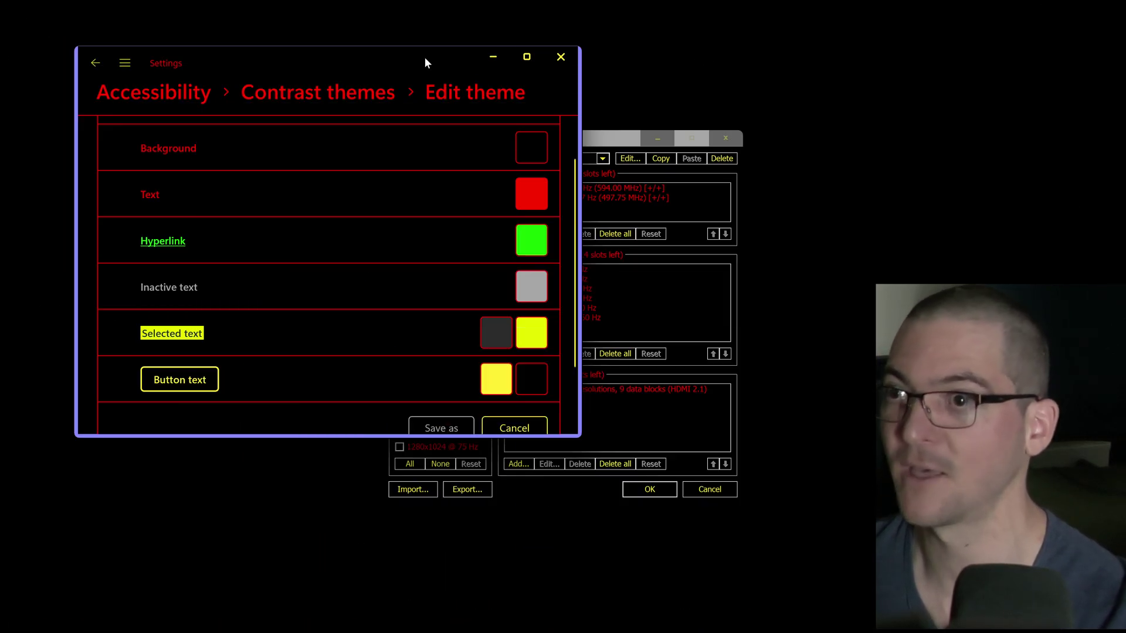
click(494, 56)
click(657, 139)
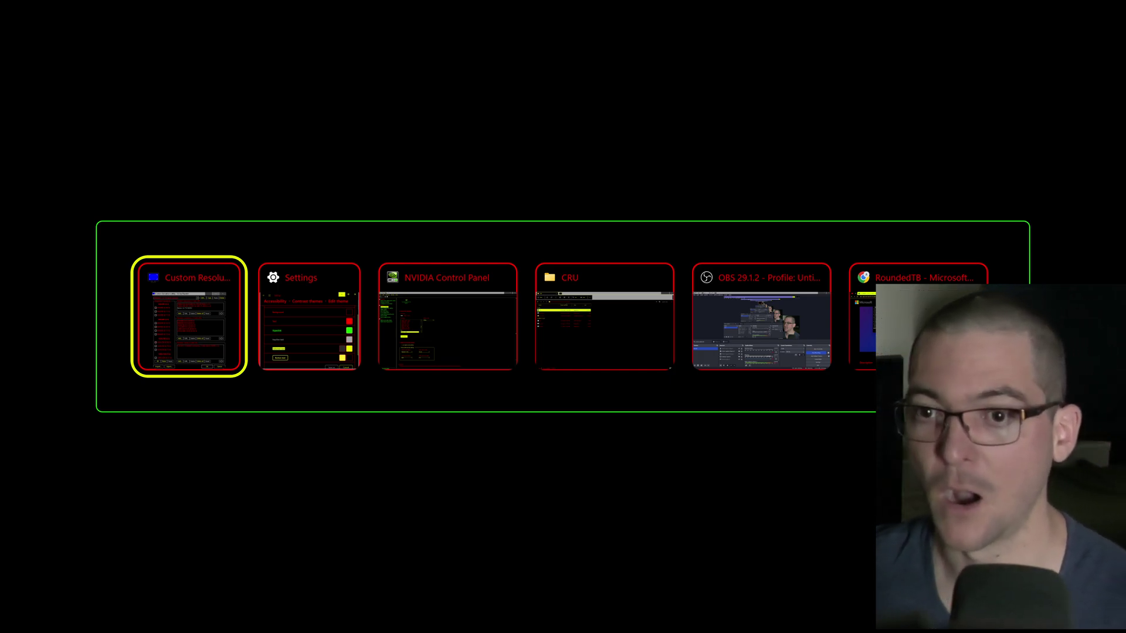
Step: Look through the open windows in the task switcher and open the Start menu to reveal the taskbar
key(Tab)
key(Tab)
key(Tab)
key(Tab)
key(Tab)
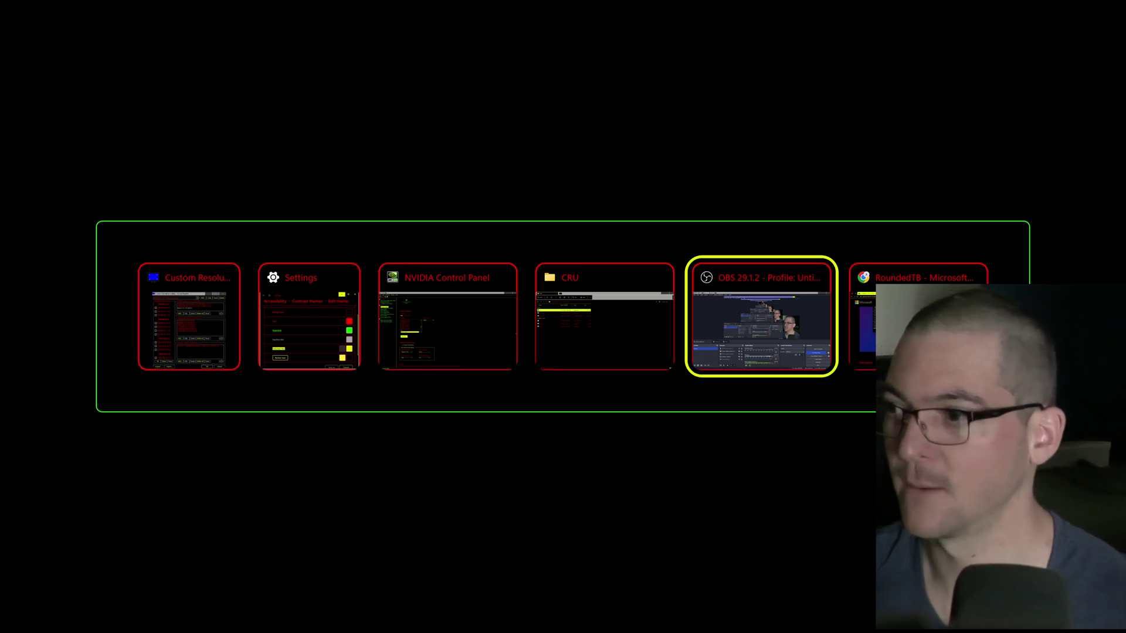
key(Tab)
key(super)
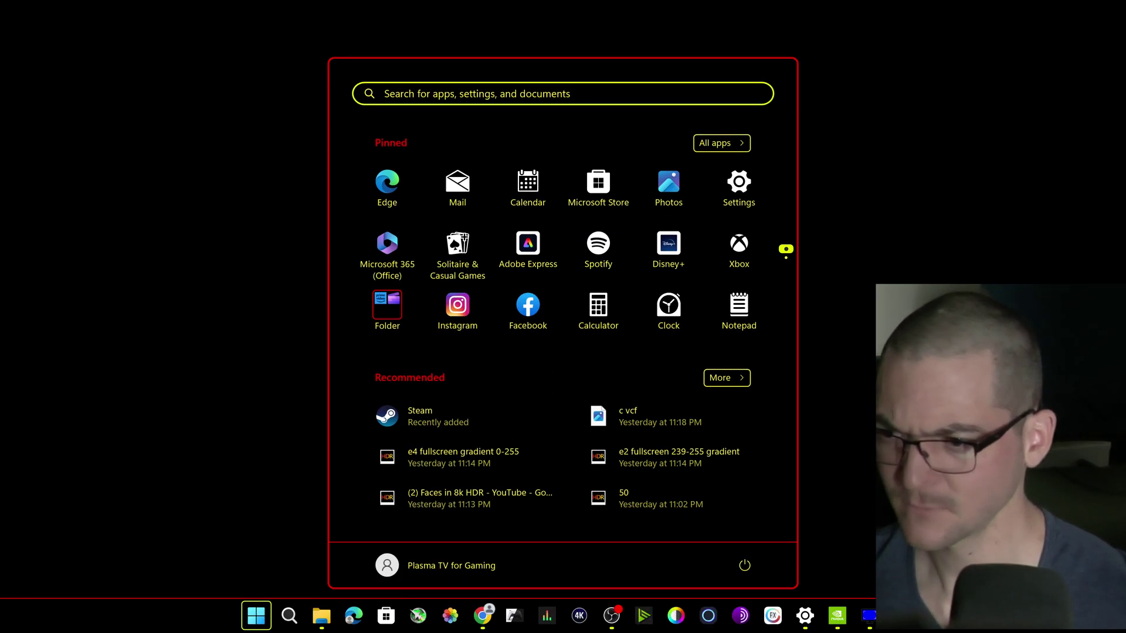
Step: Return to Google Chrome and view the ColorControl 9.5.0.0 release page and the Custom Resolution Utility forum thread
key(alt+Tab)
key(Tab)
key(Tab)
key(Tab)
key(Tab)
key(Tab)
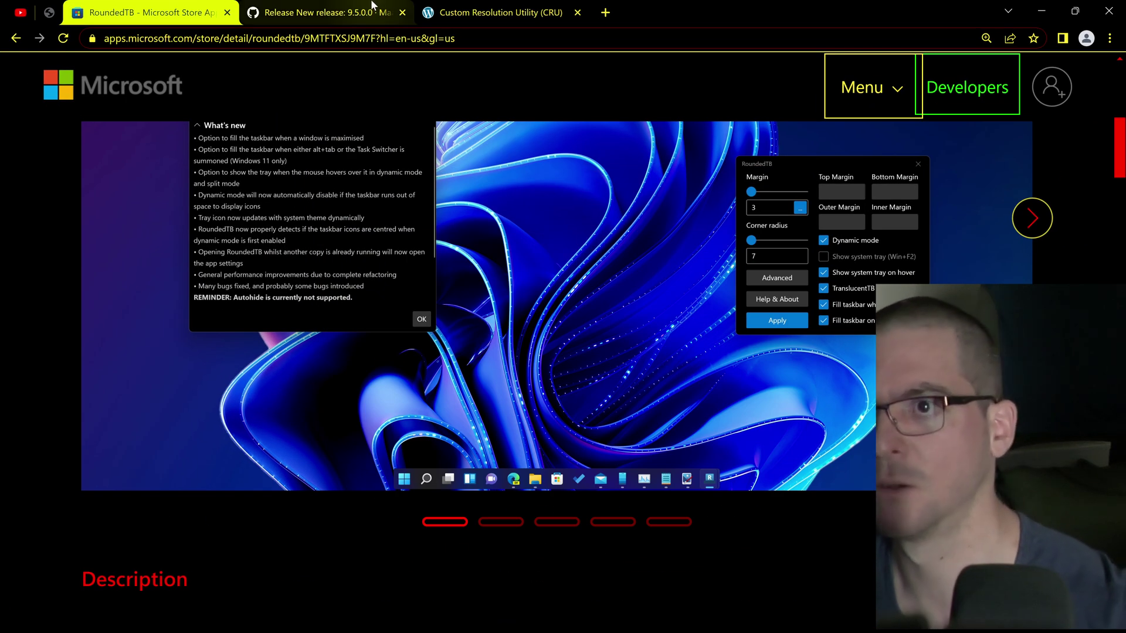
click(319, 14)
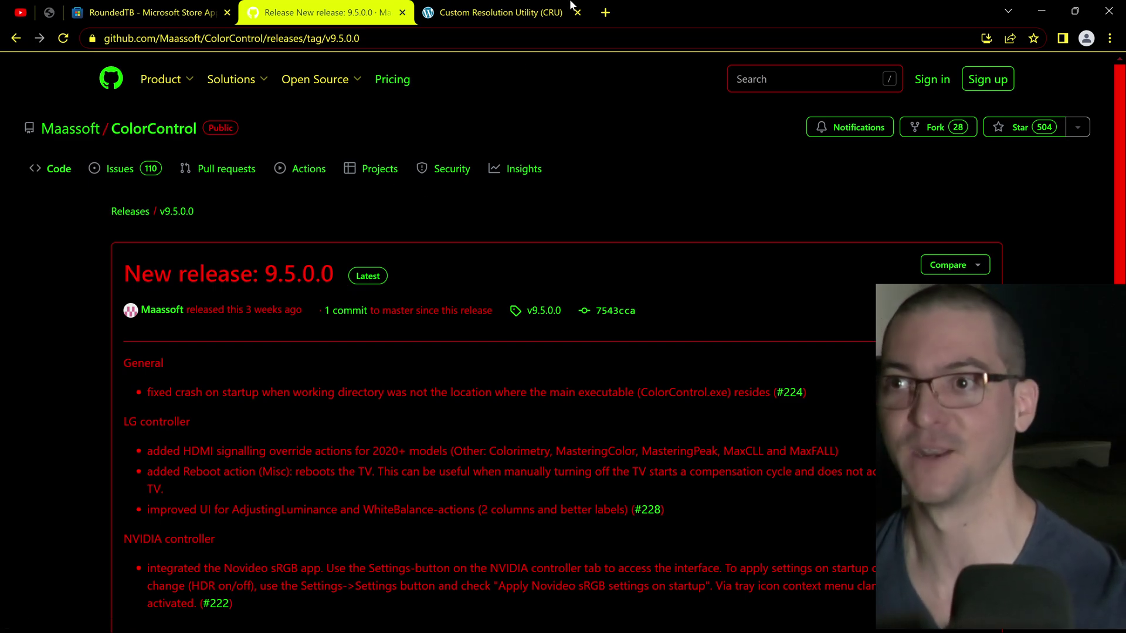
mouse_move(505, 17)
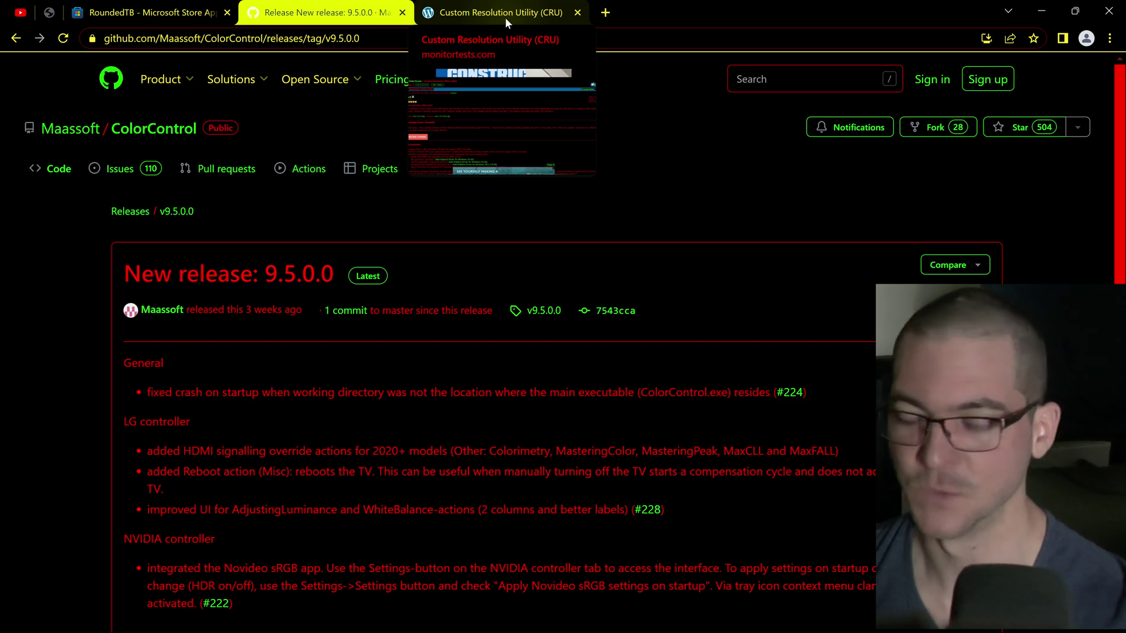
click(505, 17)
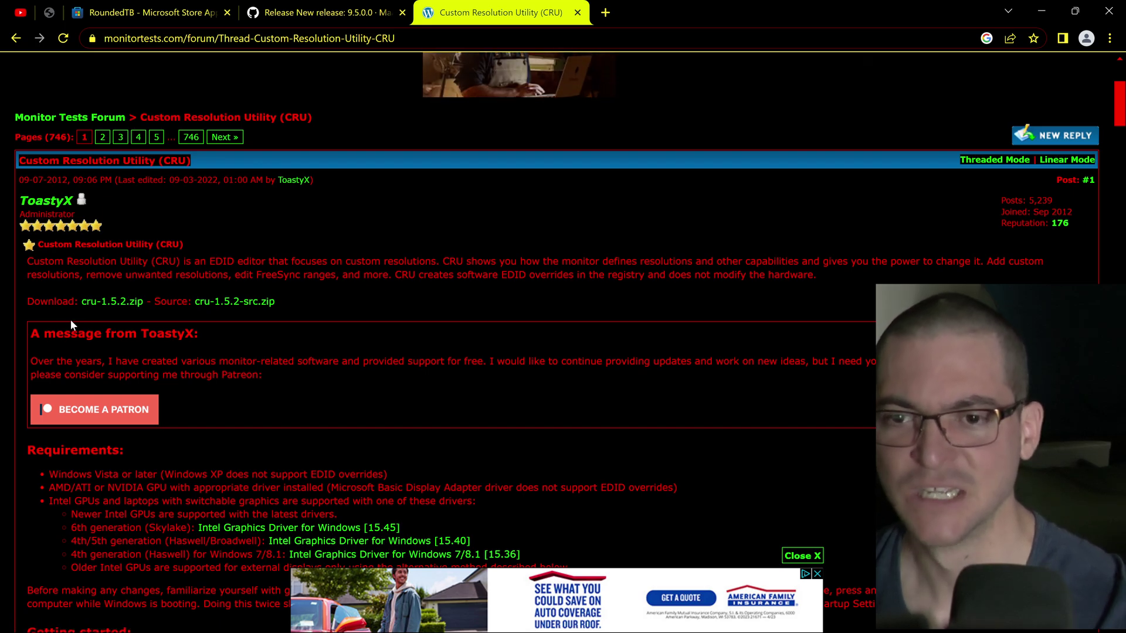
click(351, 7)
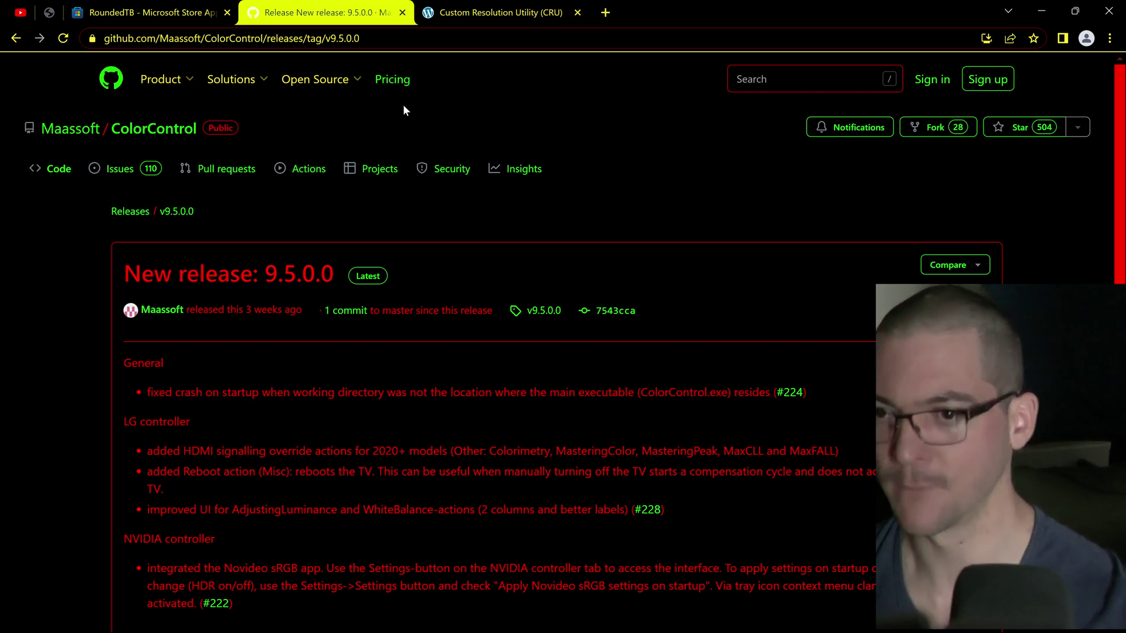
Step: Bring up NVIDIA Control Panel's Change resolution page and reposition the Custom Resolution Utility window over its resolution list
key(alt+Tab)
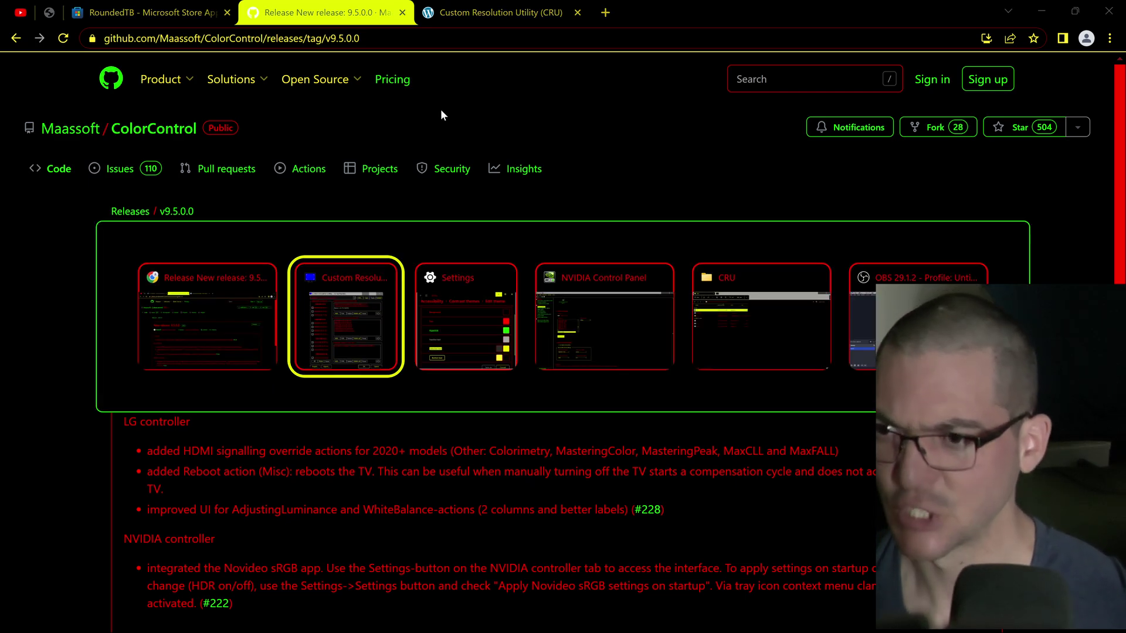
key(alt+Tab)
key(alt+Tab)
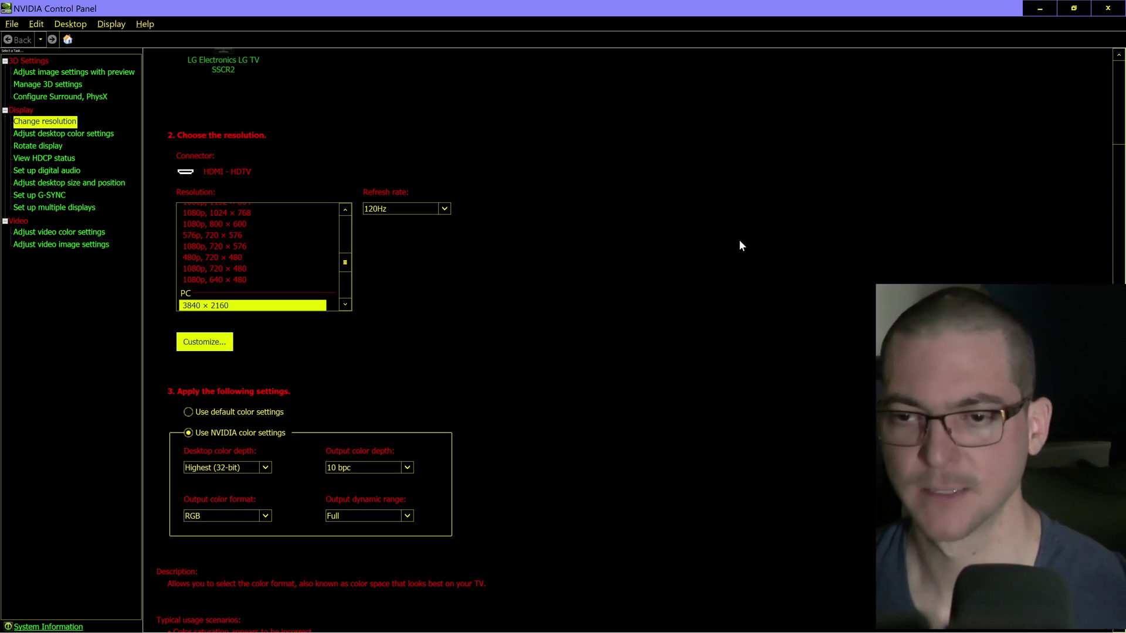
key(alt+Tab)
key(alt+Tab)
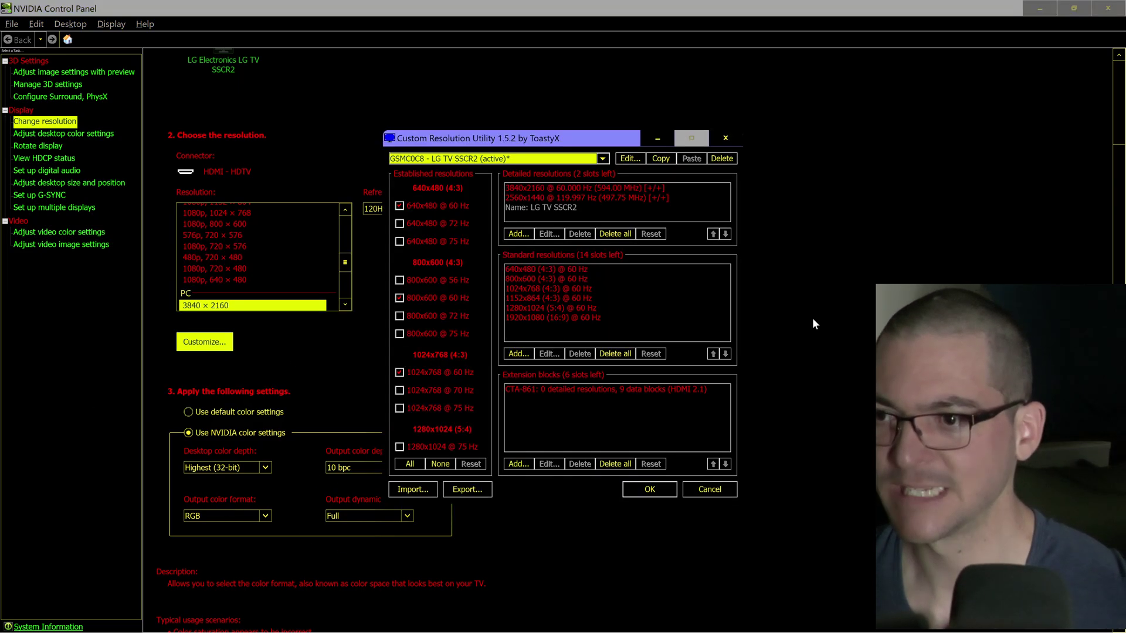
drag(573, 148, 312, 110)
Step: Switch to Google Chrome, find ColorControl.zip in the 9.5.0.0 release assets, and show the CRU thread containing cru-1.5.2.zip
key(alt+Tab)
key(alt+Tab)
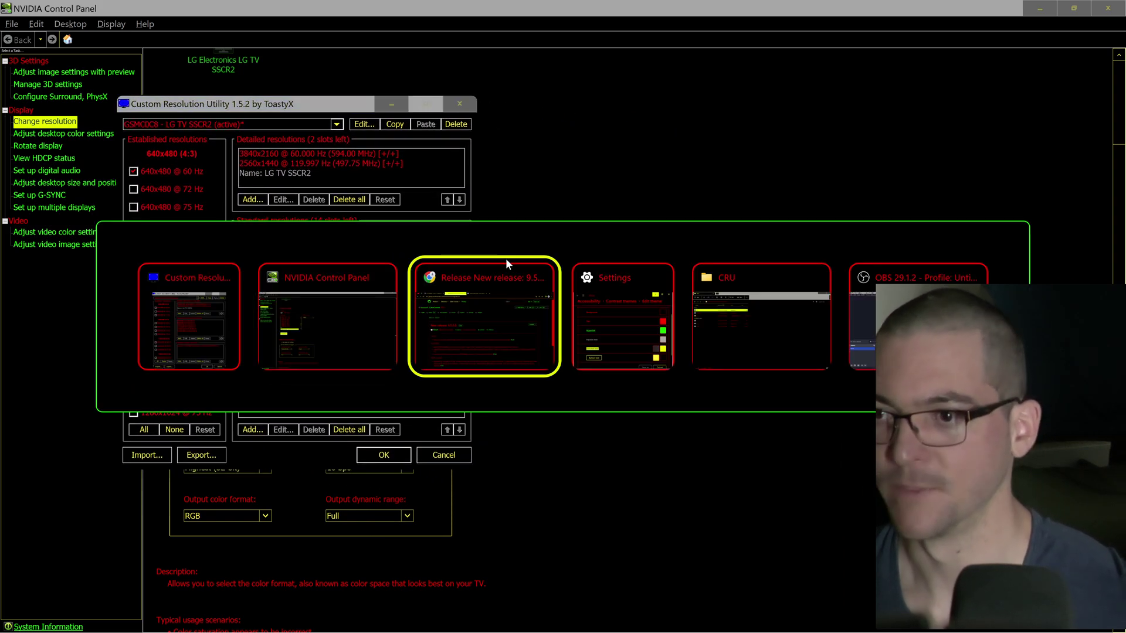
key(alt+Tab)
key(alt+Tab)
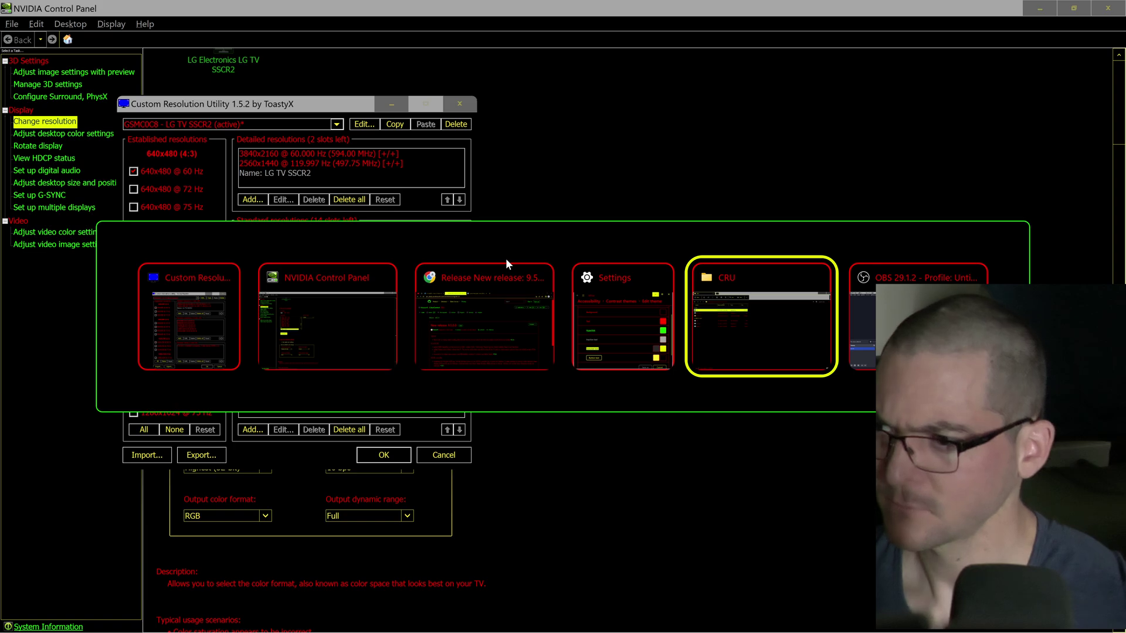
key(alt+Tab)
key(alt+Tab)
key(alt+Tab)
key(alt+Tab)
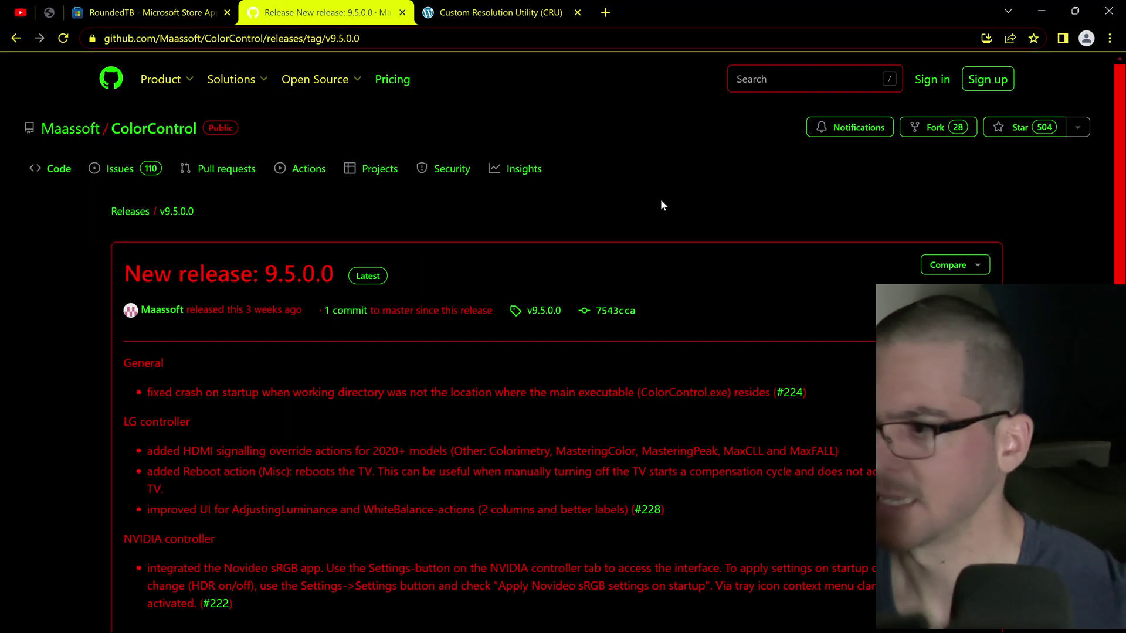
scroll(275, 188, down, 5)
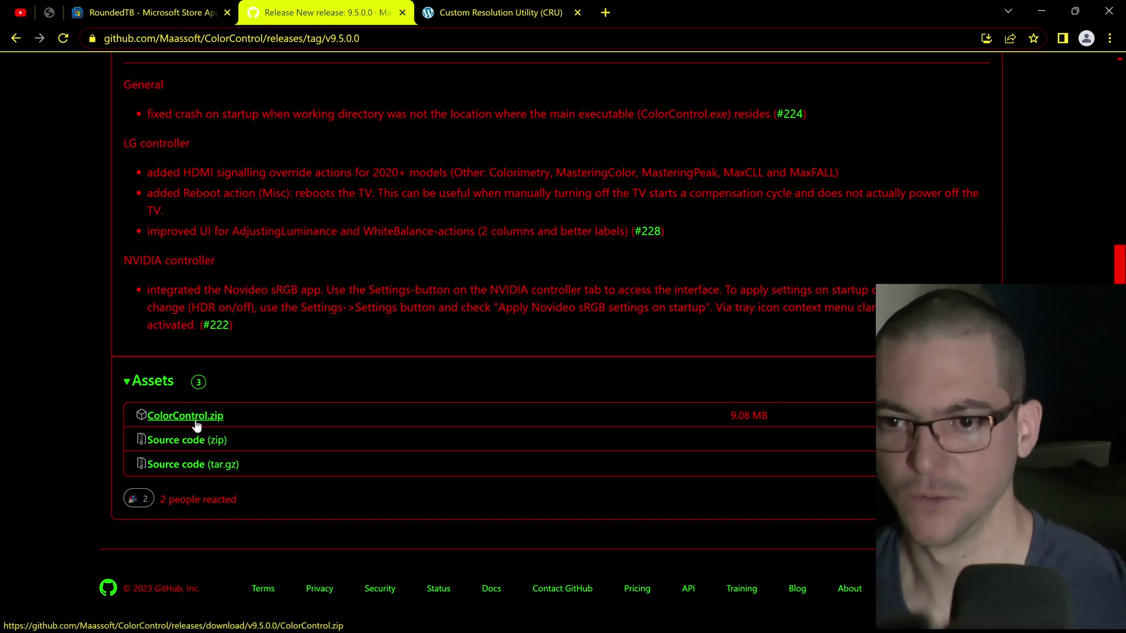
click(185, 418)
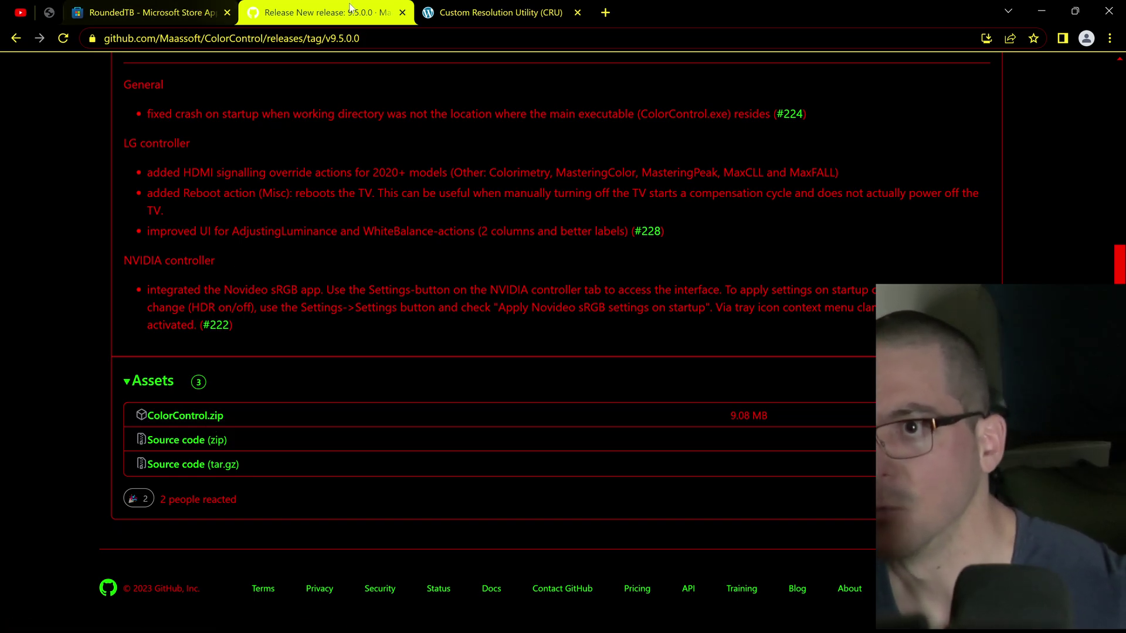
click(505, 15)
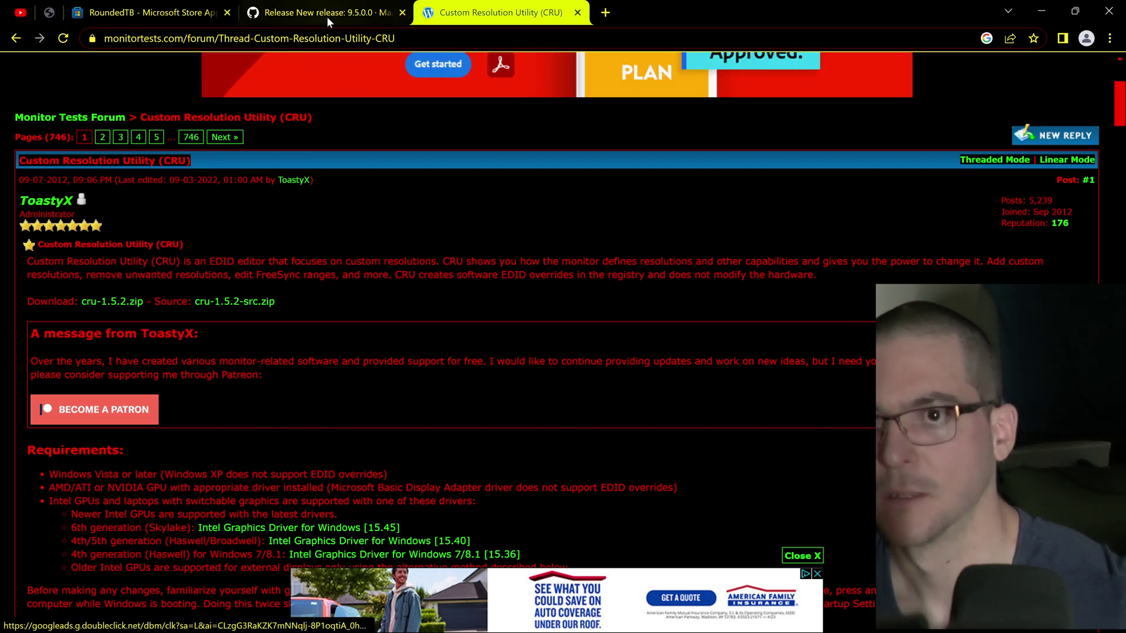
Step: Switch to File Explorer, go up to the LG OLED Apps folder, and open its CRU subfolder
key(alt+Tab)
key(alt+Tab)
key(alt+Tab)
key(alt+Tab)
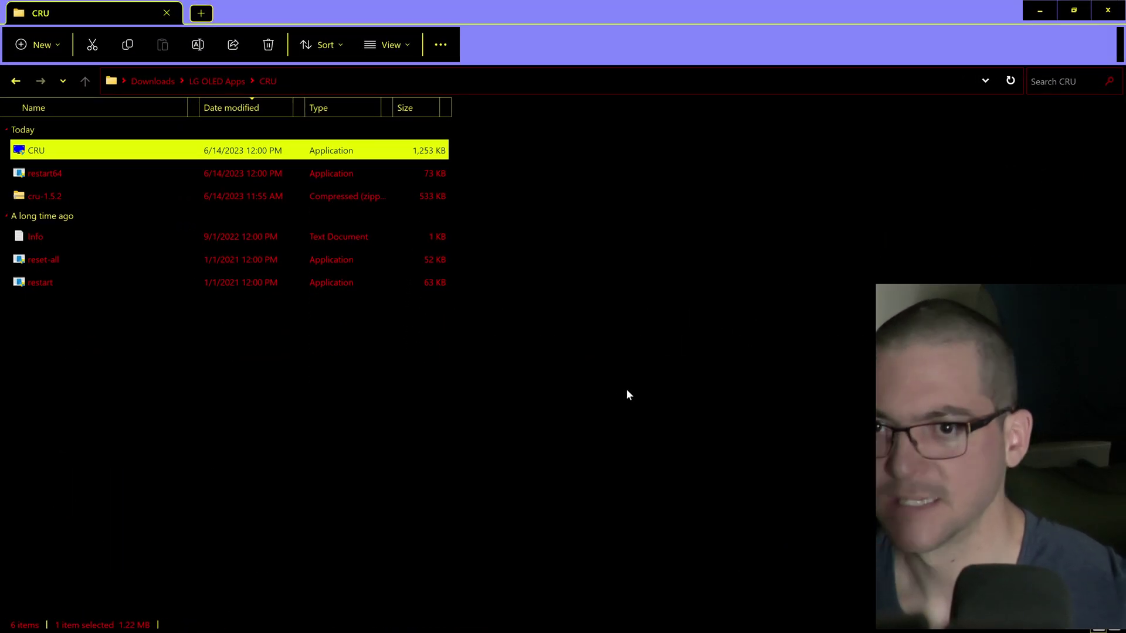
key(BackSpace)
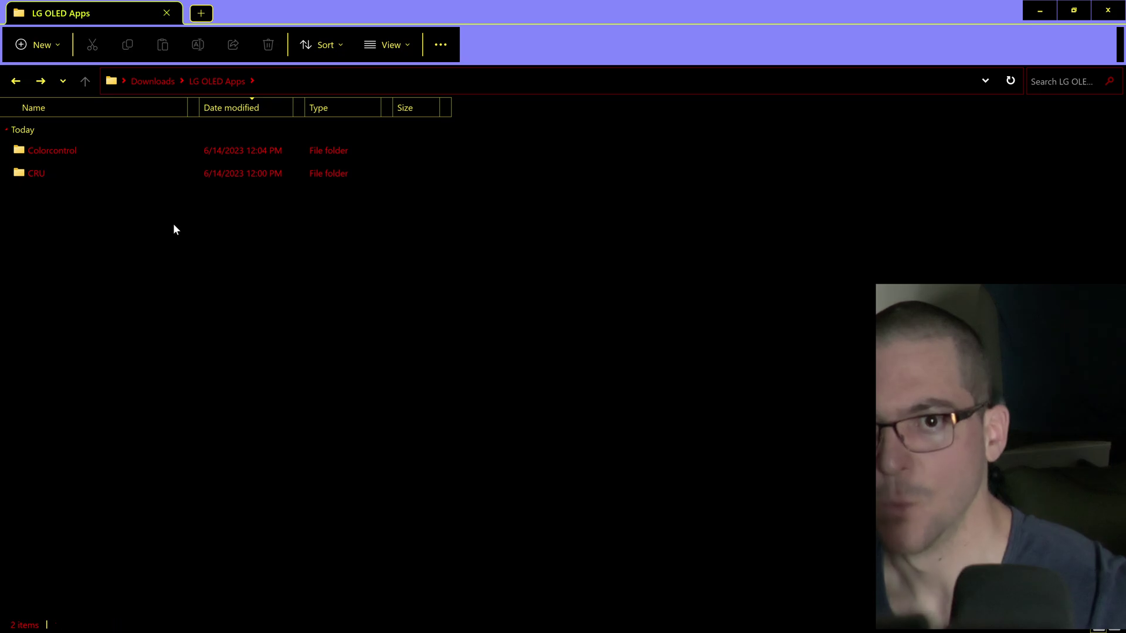
click(88, 175)
double_click(88, 179)
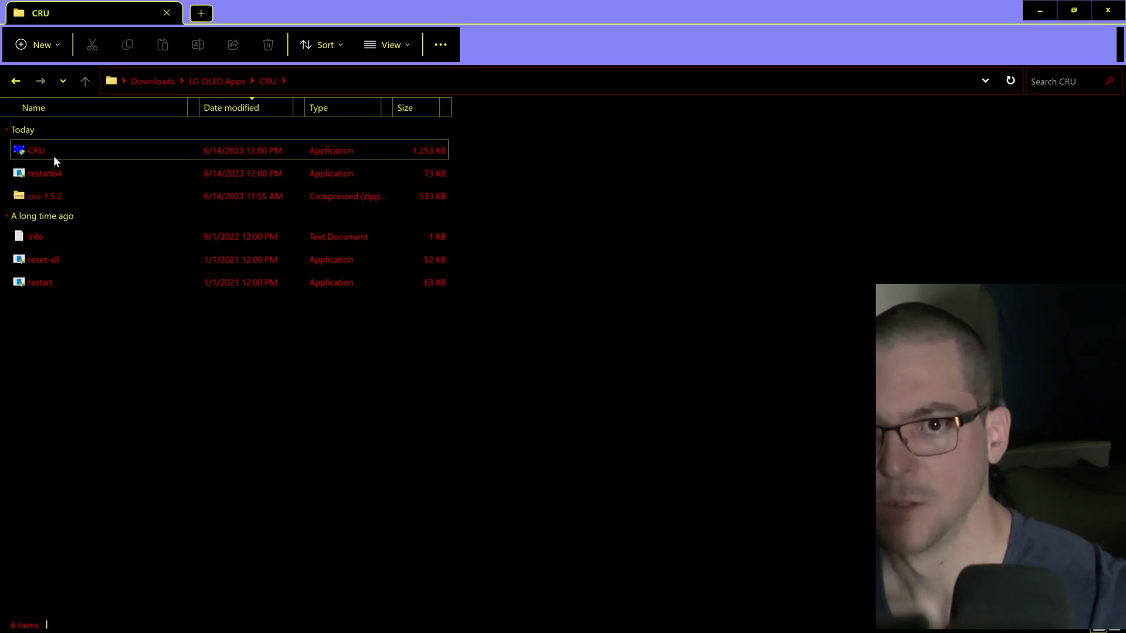
Step: Highlight the cru-1.5.2 archive, go back to LG OLED Apps, and highlight the ColorControl archive in the Colorcontrol folder
click(45, 195)
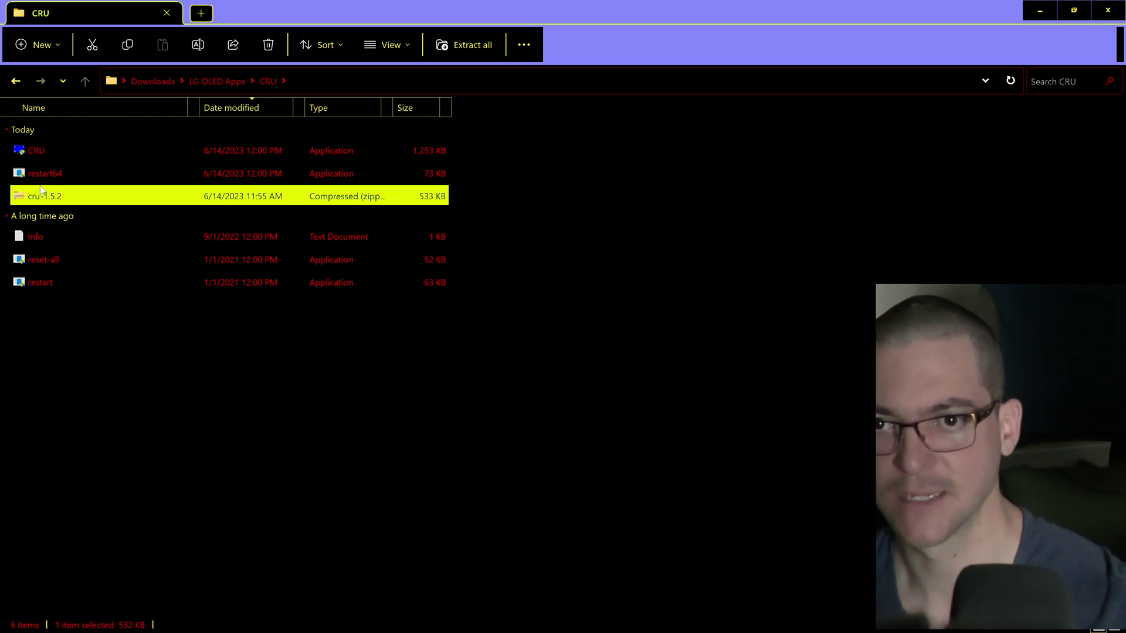
click(124, 361)
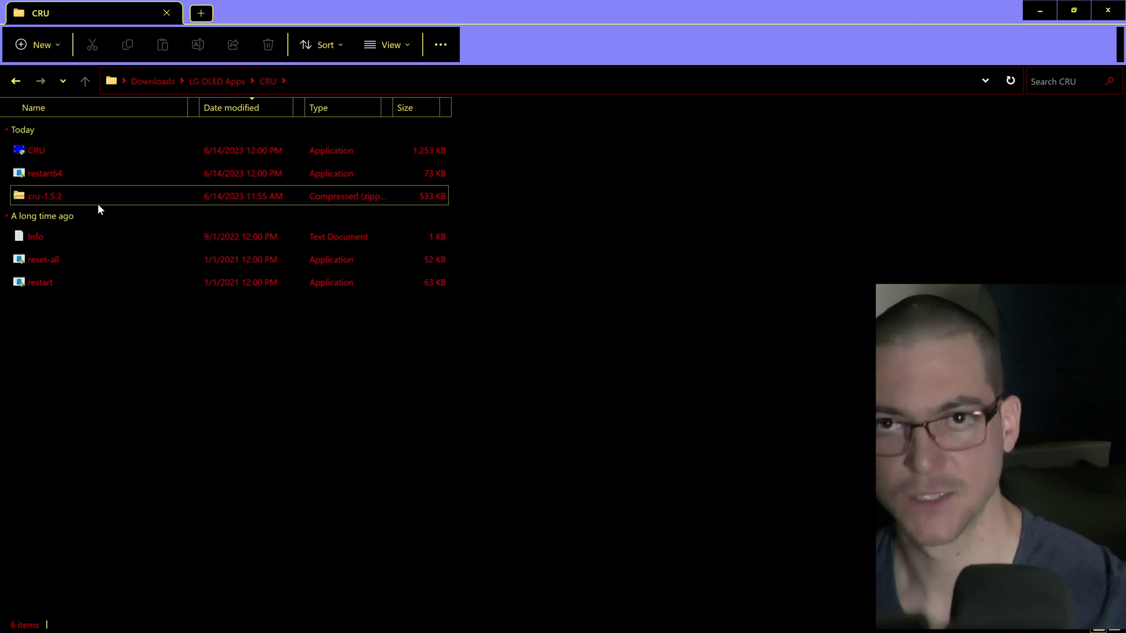
key(alt+Left)
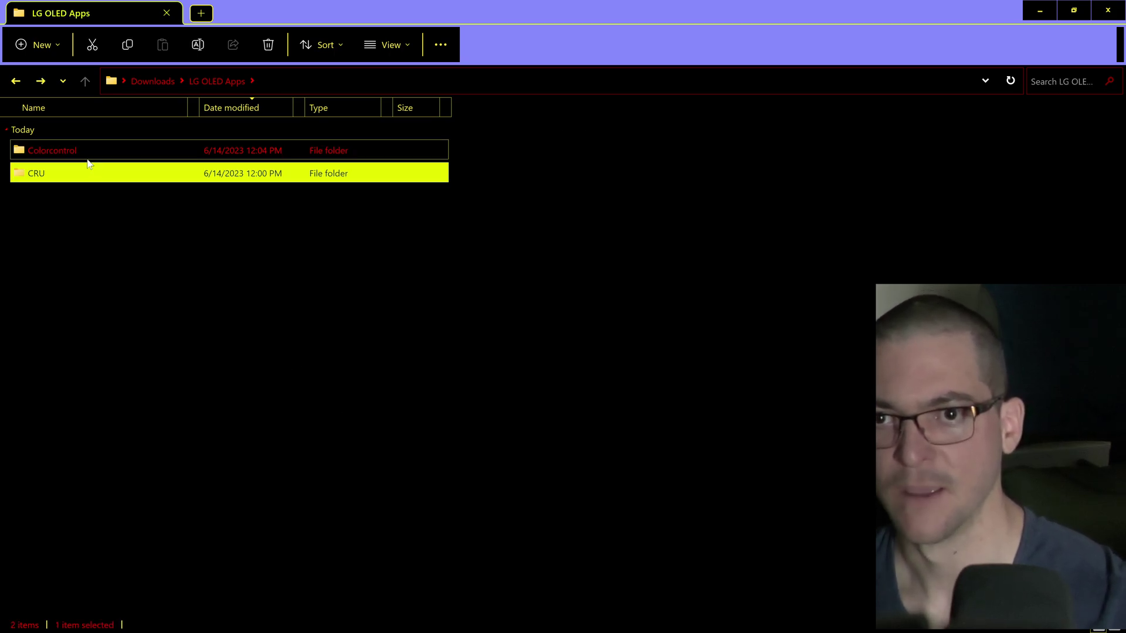
double_click(88, 154)
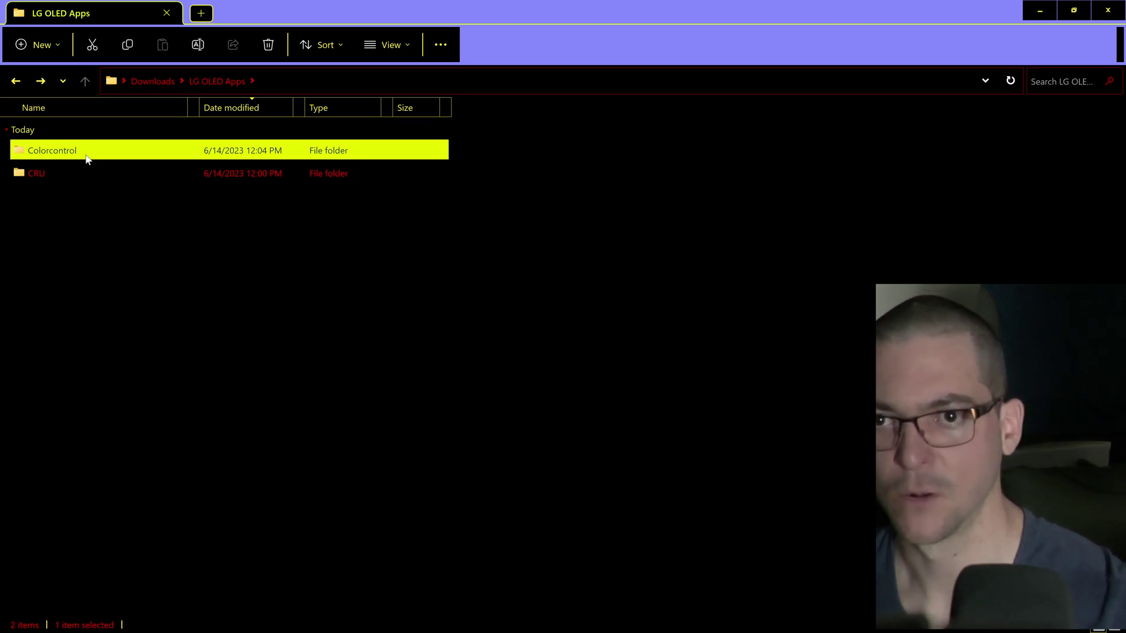
click(51, 148)
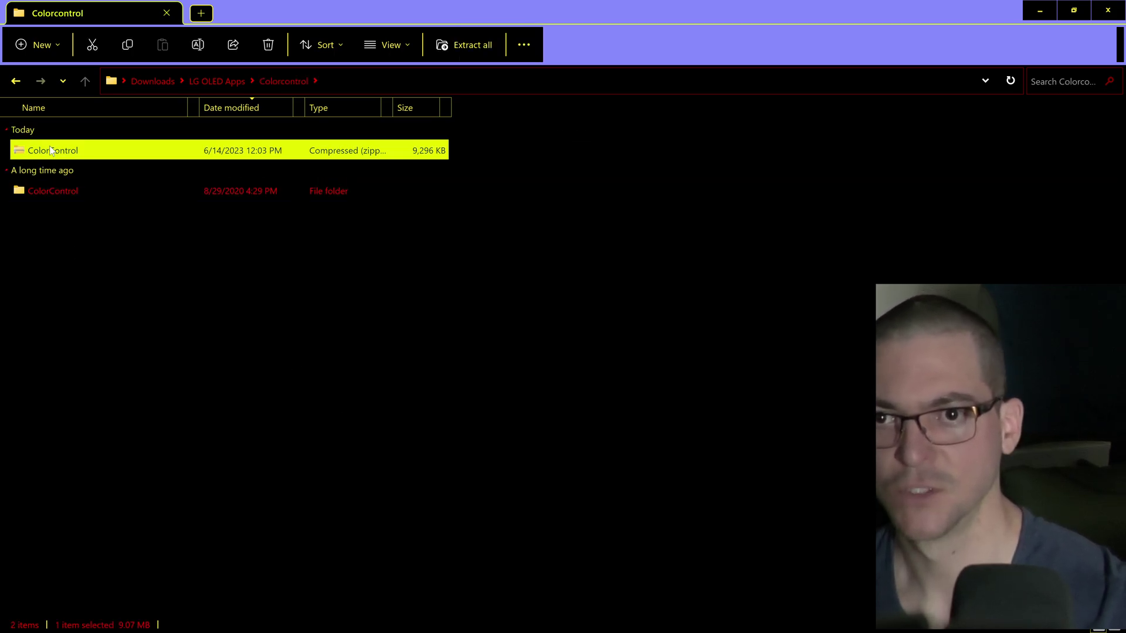
Step: Open the extracted ColorControl folder, select the ColorControl application, and briefly show the Start menu with the taskbar
click(101, 269)
double_click(74, 189)
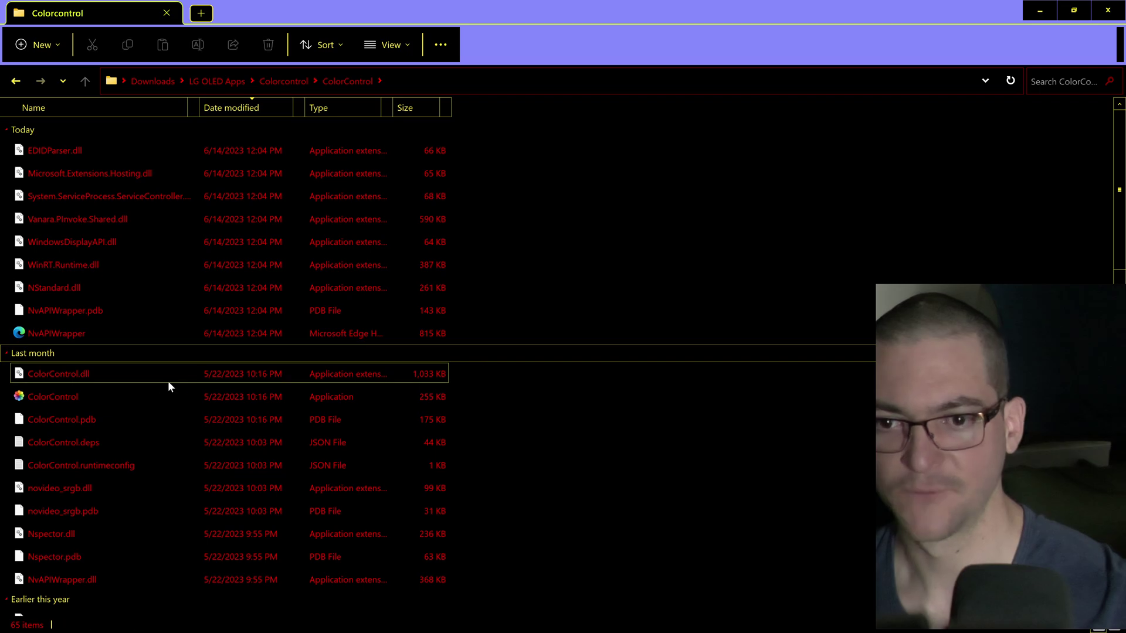
click(58, 401)
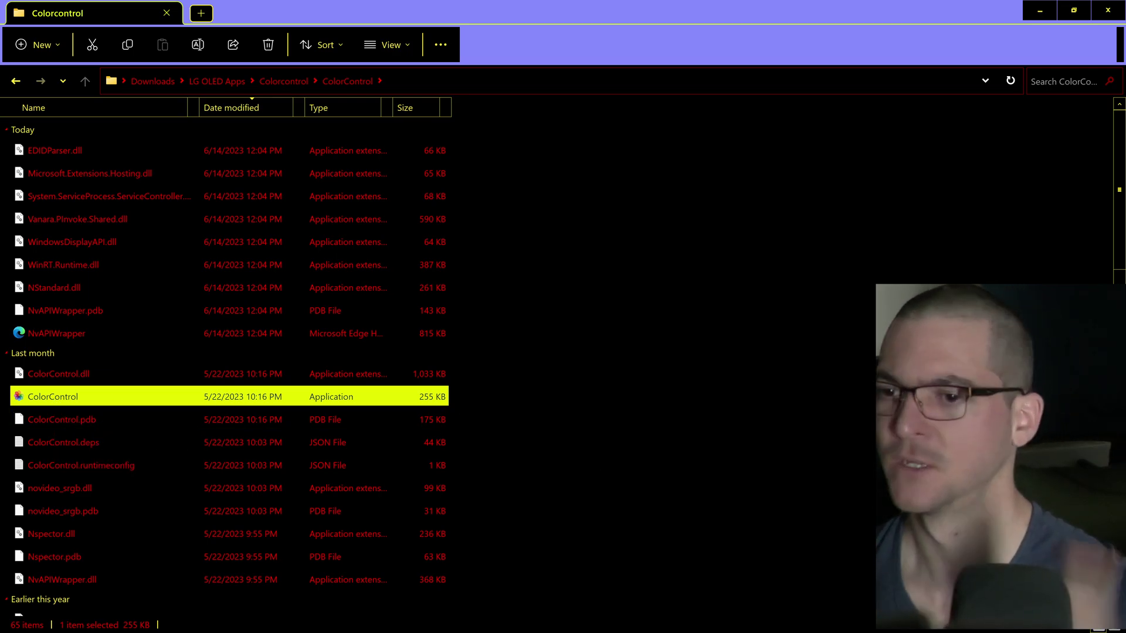
key(super)
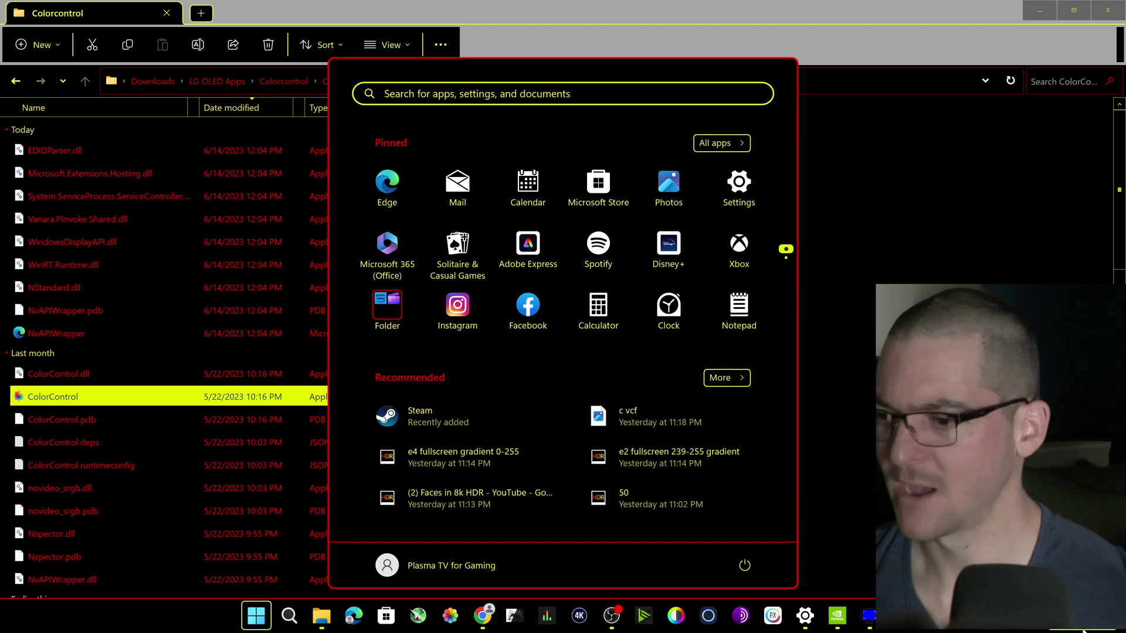
key(super)
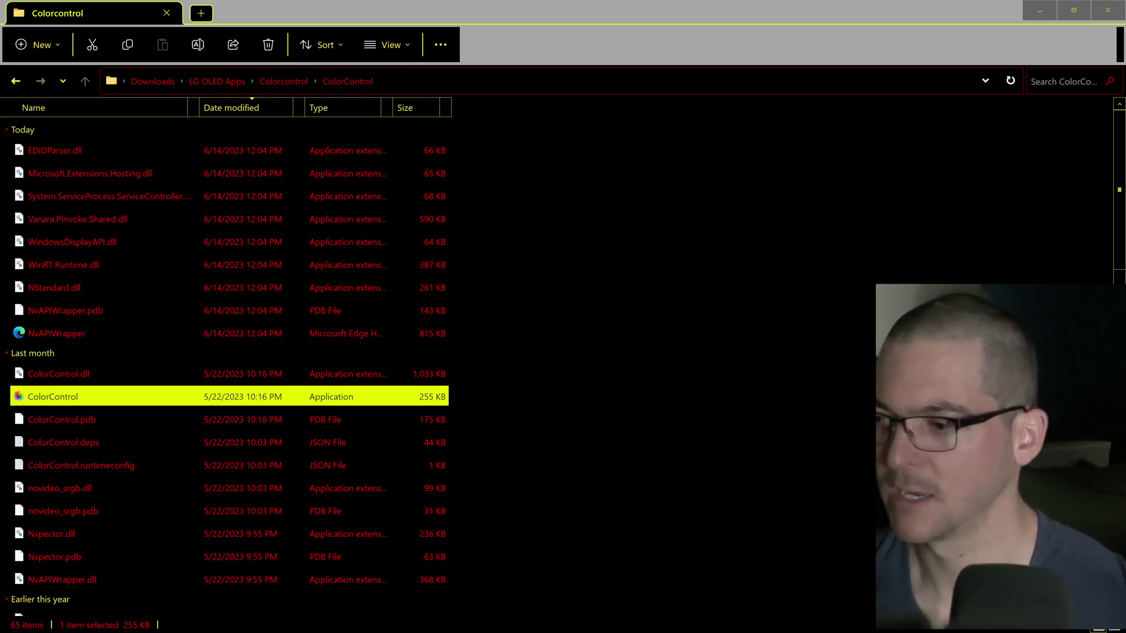
Step: Return to the LG OLED Apps folder and open its CRU subfolder
key(alt+Left)
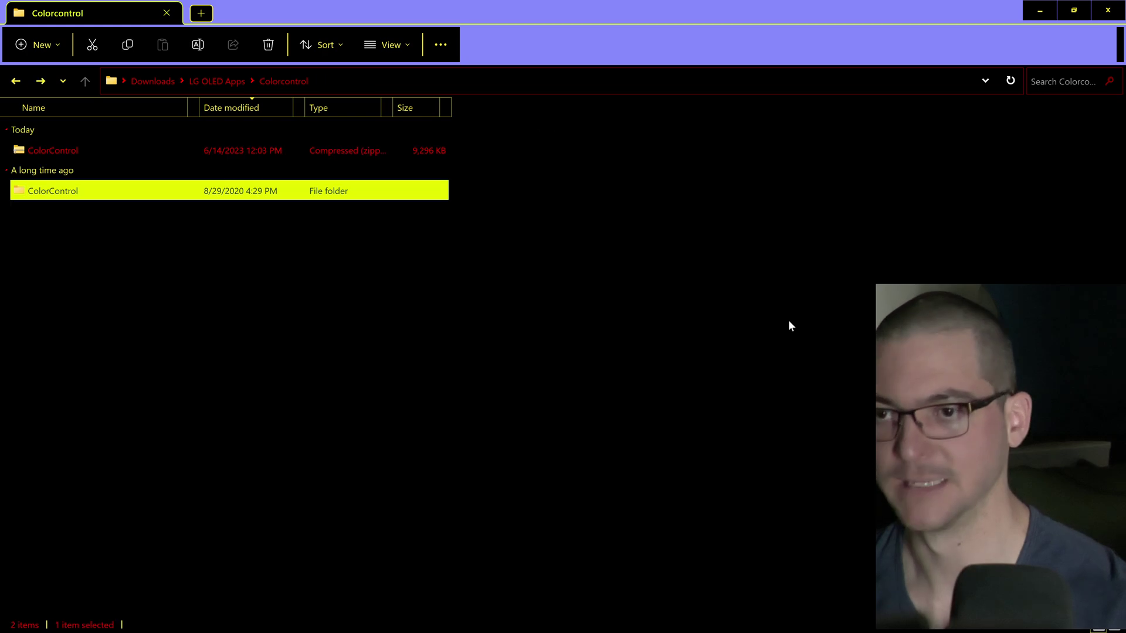
key(alt+Left)
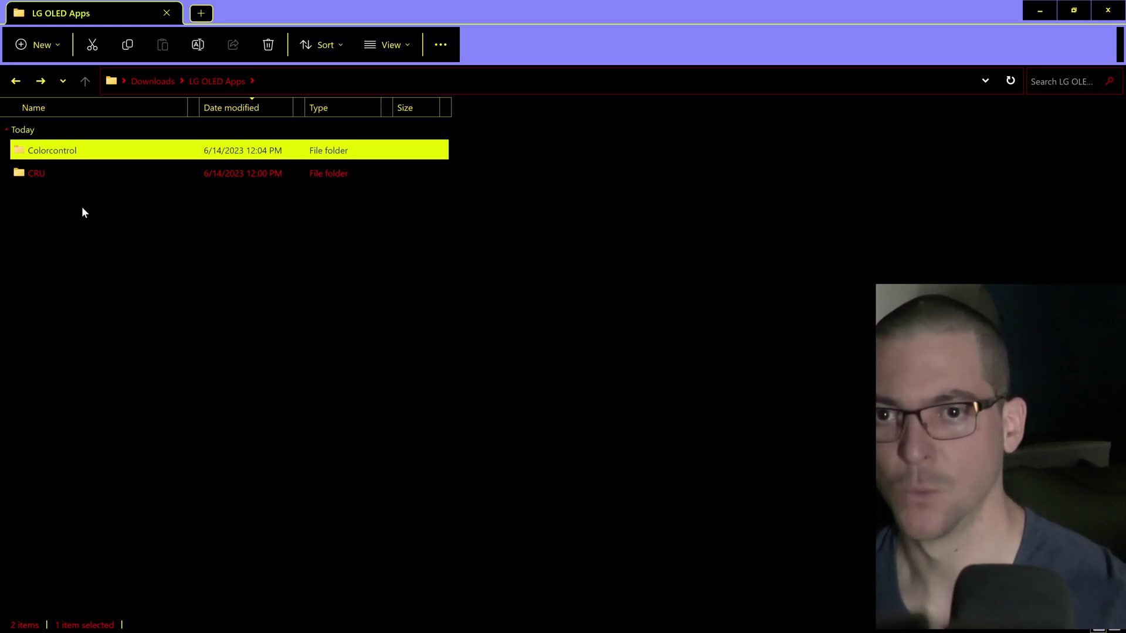
double_click(33, 174)
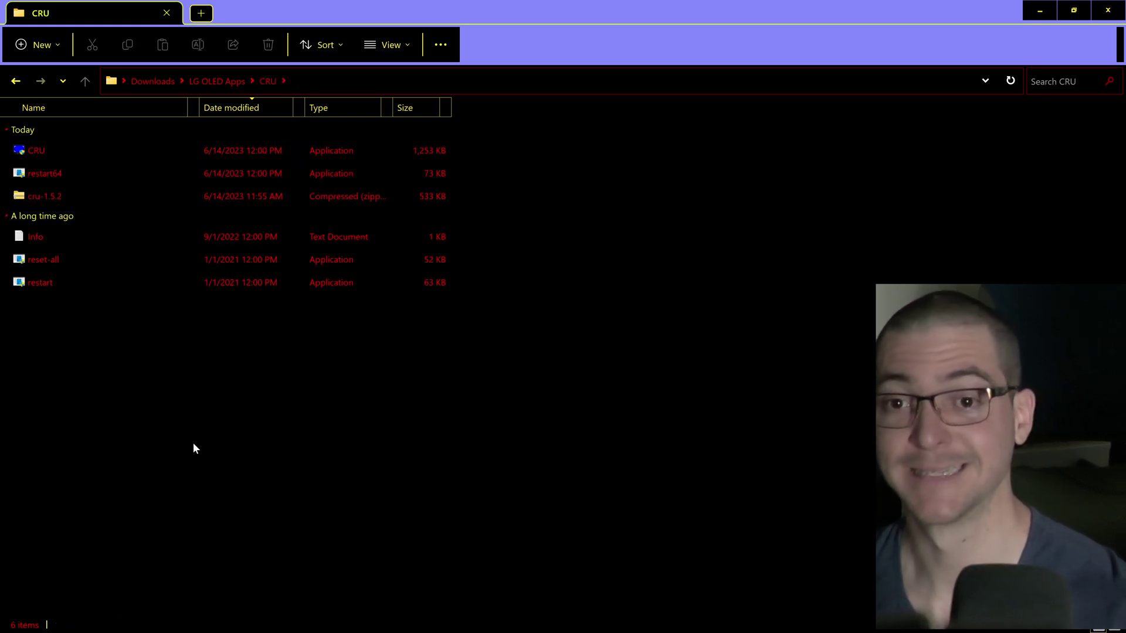
Step: Switch to NVIDIA Control Panel and open the Manage 3D settings page
key(alt+Tab)
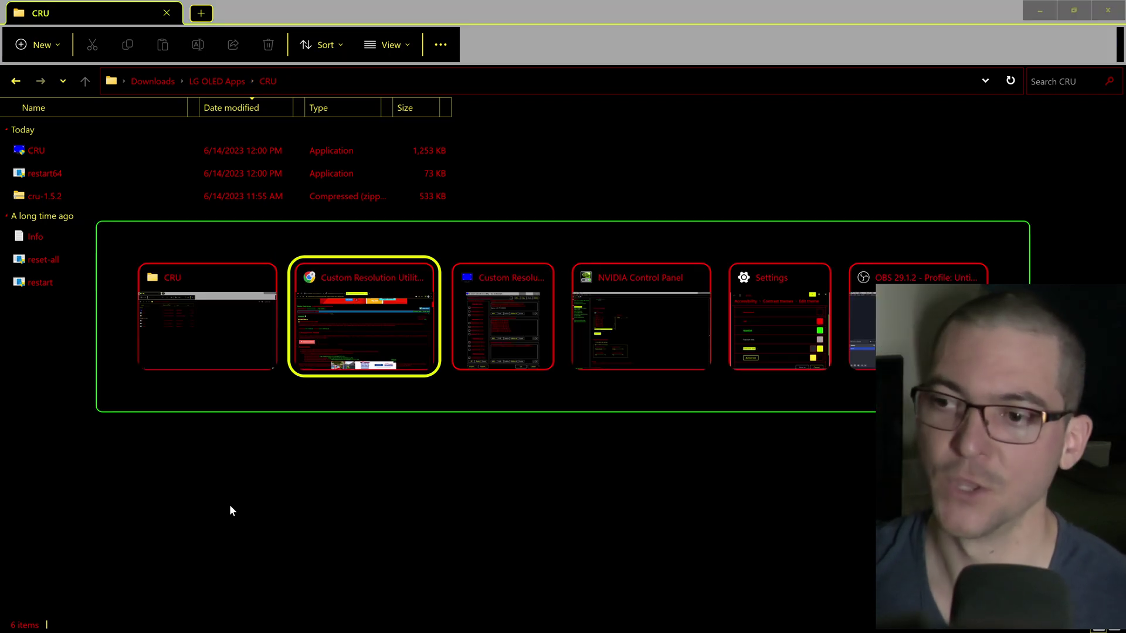
key(alt+Tab)
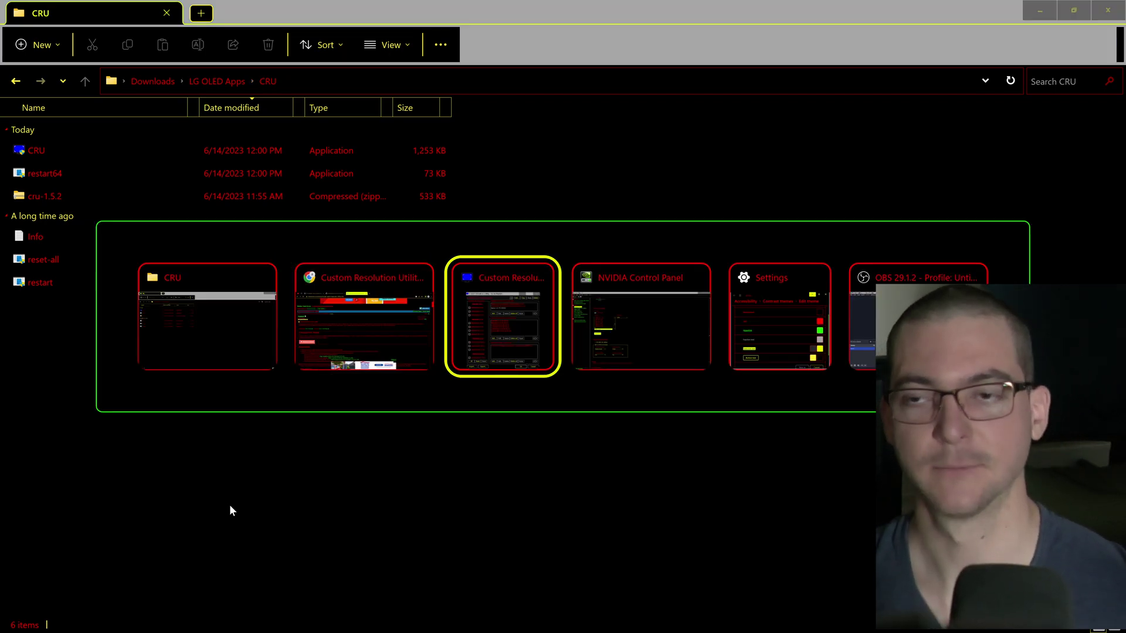
key(alt+Tab)
key(alt+Tab)
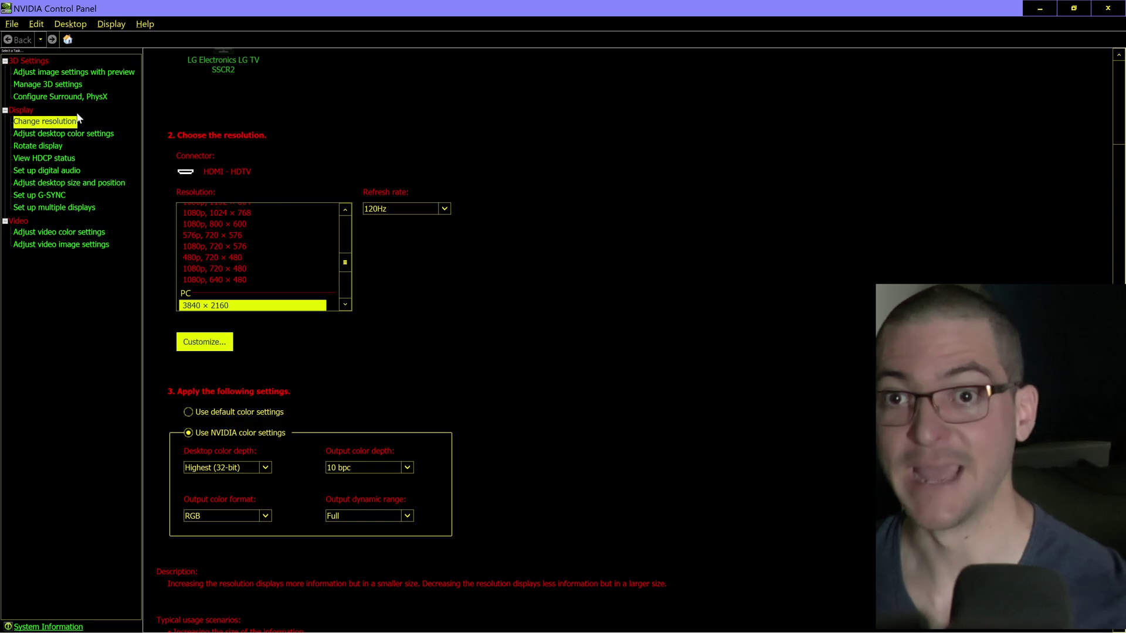
click(64, 85)
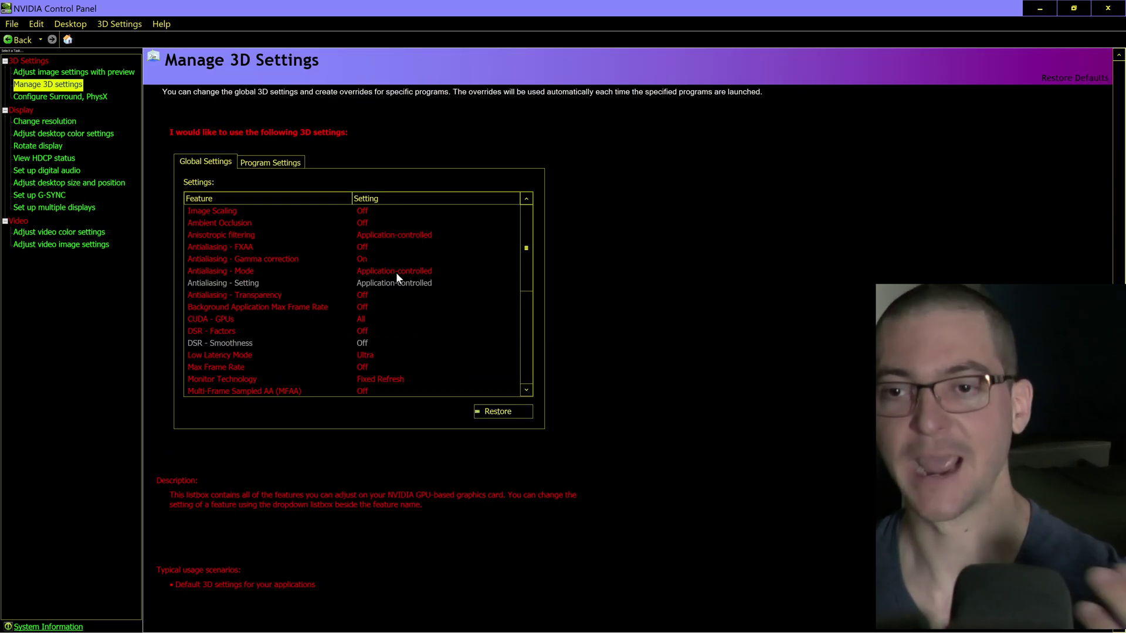
mouse_move(392, 261)
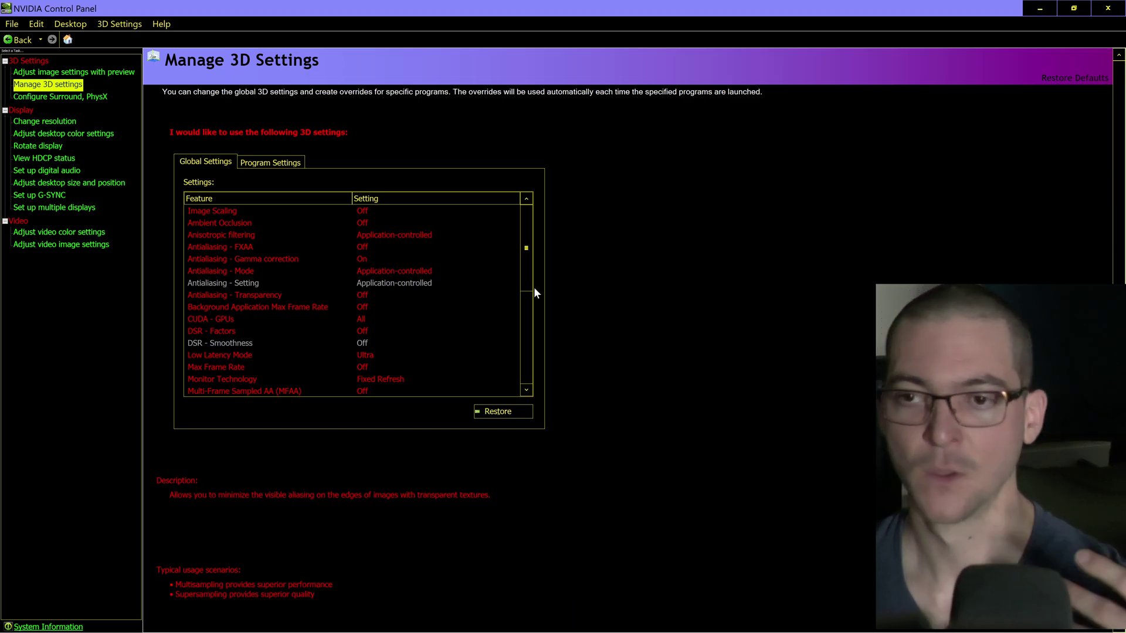
Step: View the global Image Scaling options, including GPU Scaling & Sharpening, and cancel without changing them
click(362, 209)
click(364, 211)
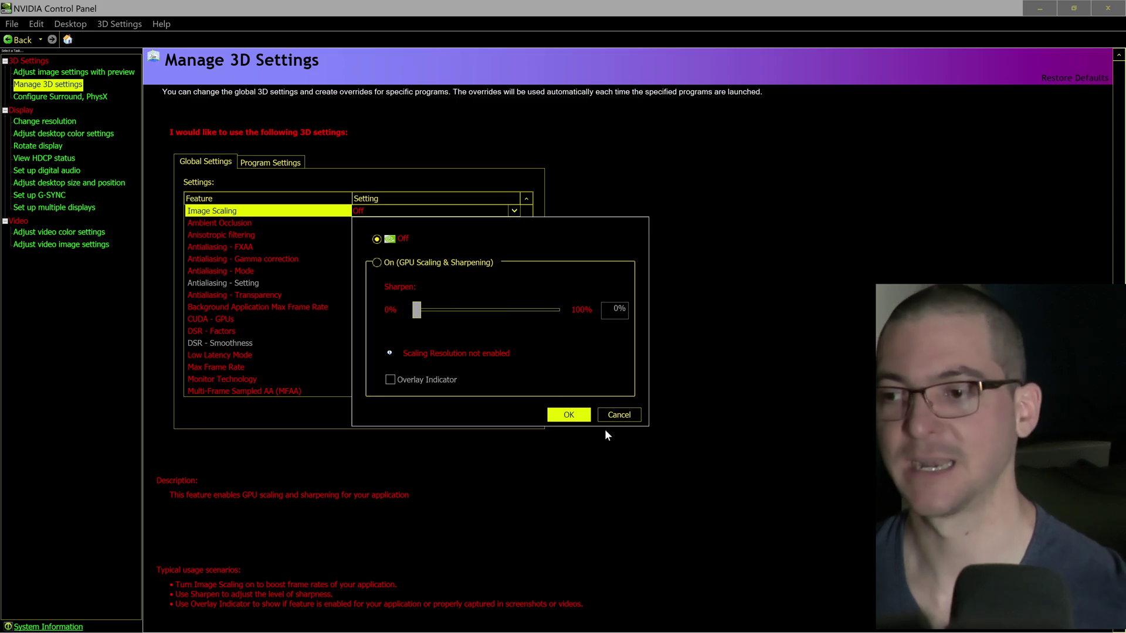
click(633, 417)
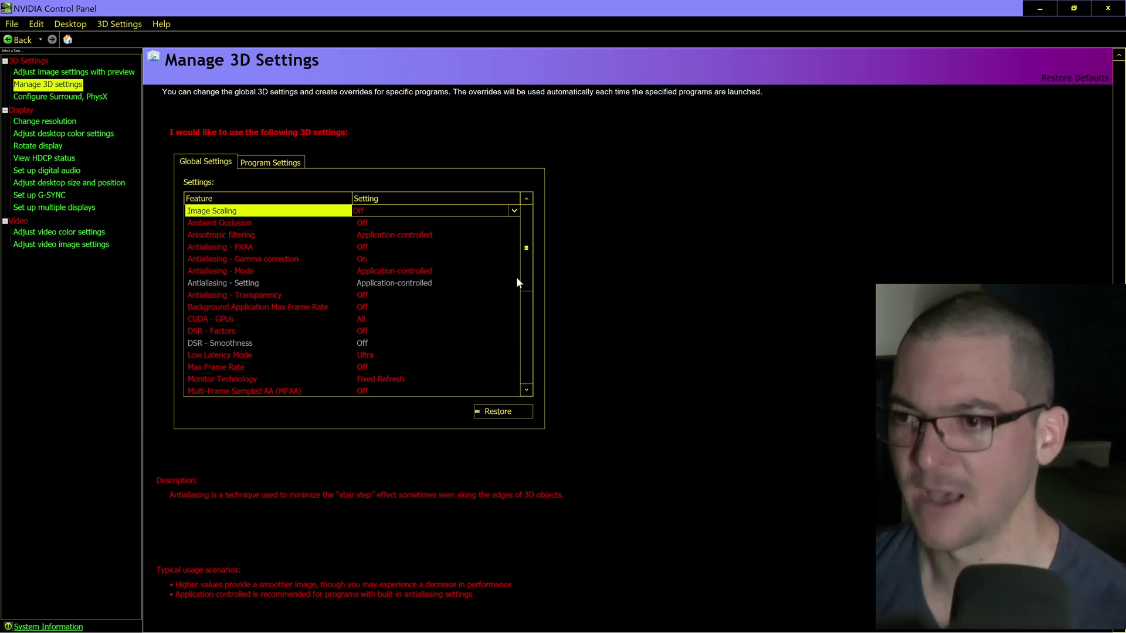
Step: Select the 1.78x DL and 2.25x DL scaling factors under DSR - Factors, and cancel the selection
scroll(522, 268, down, 1)
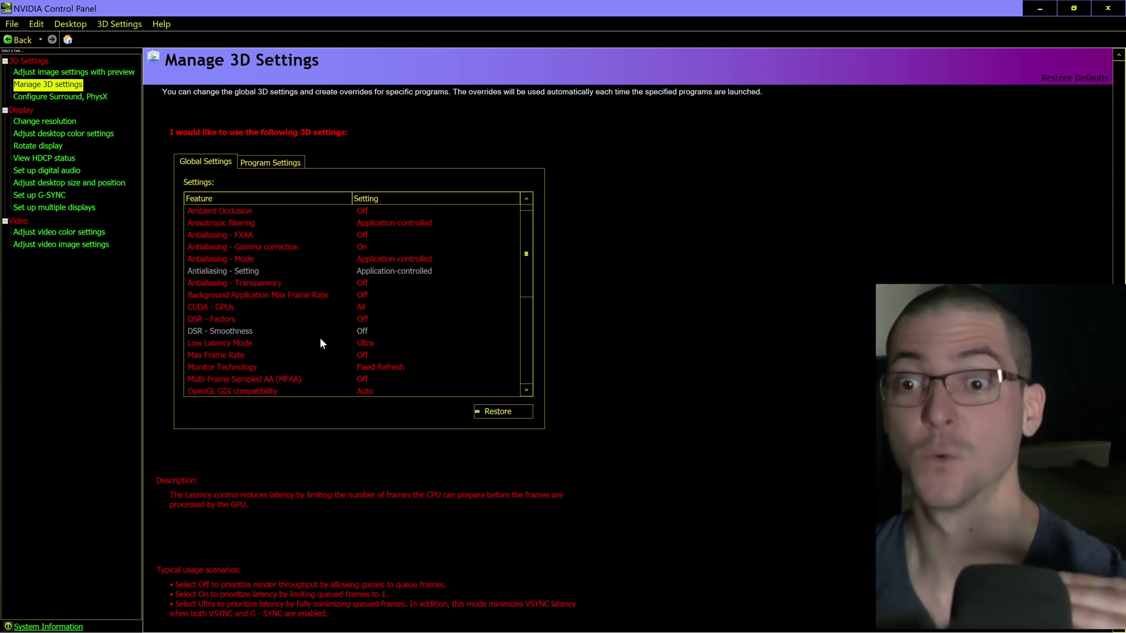
click(211, 322)
click(378, 318)
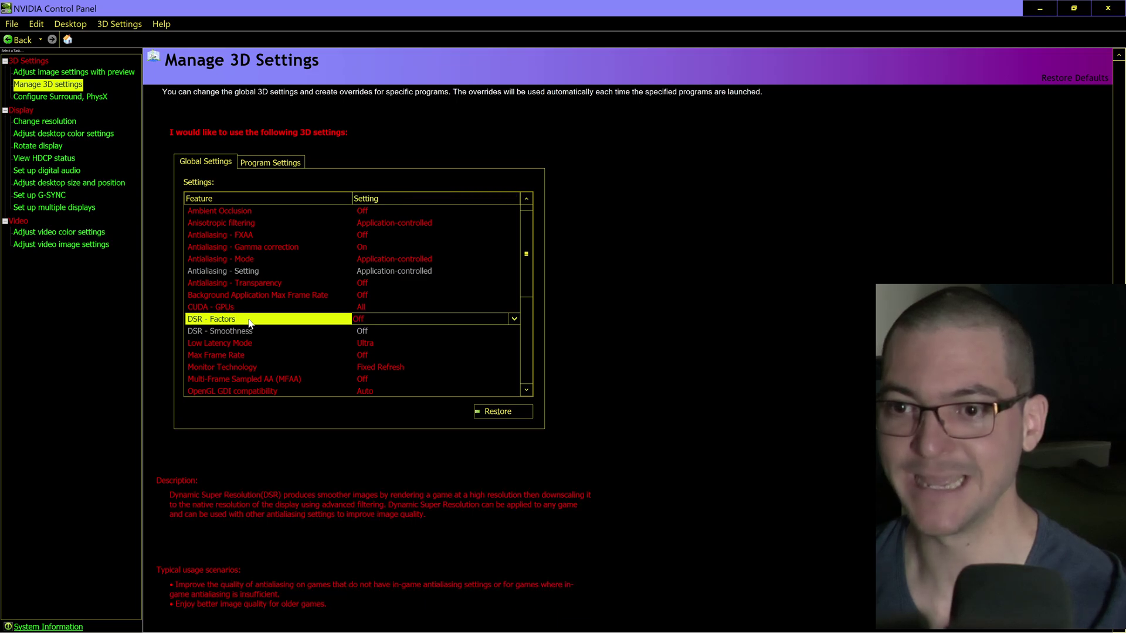
click(382, 318)
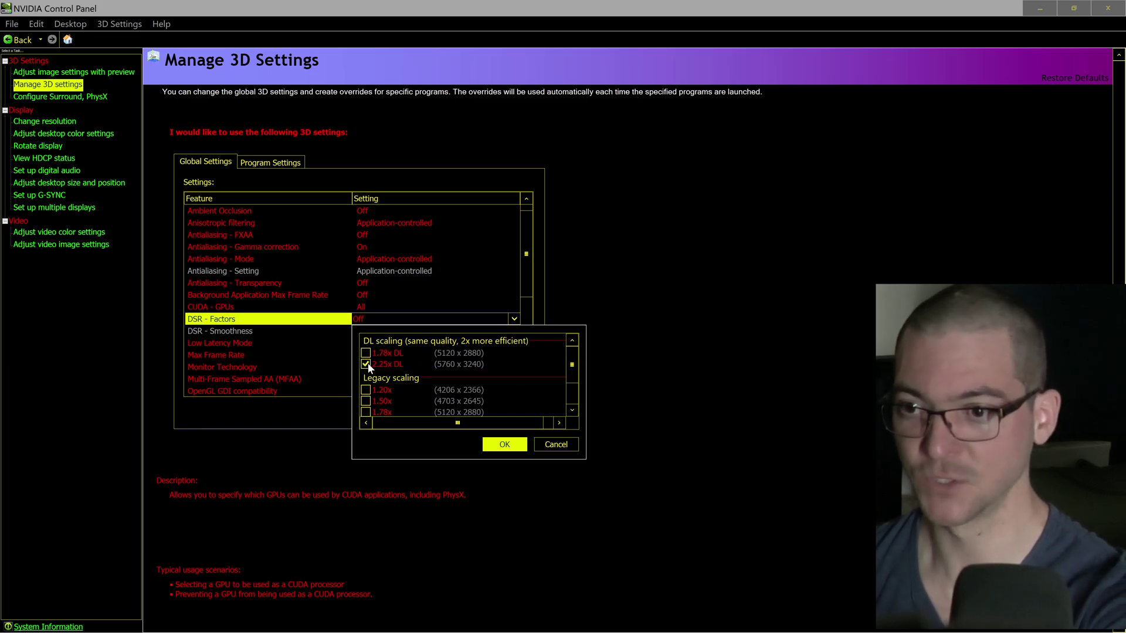
click(366, 364)
click(365, 353)
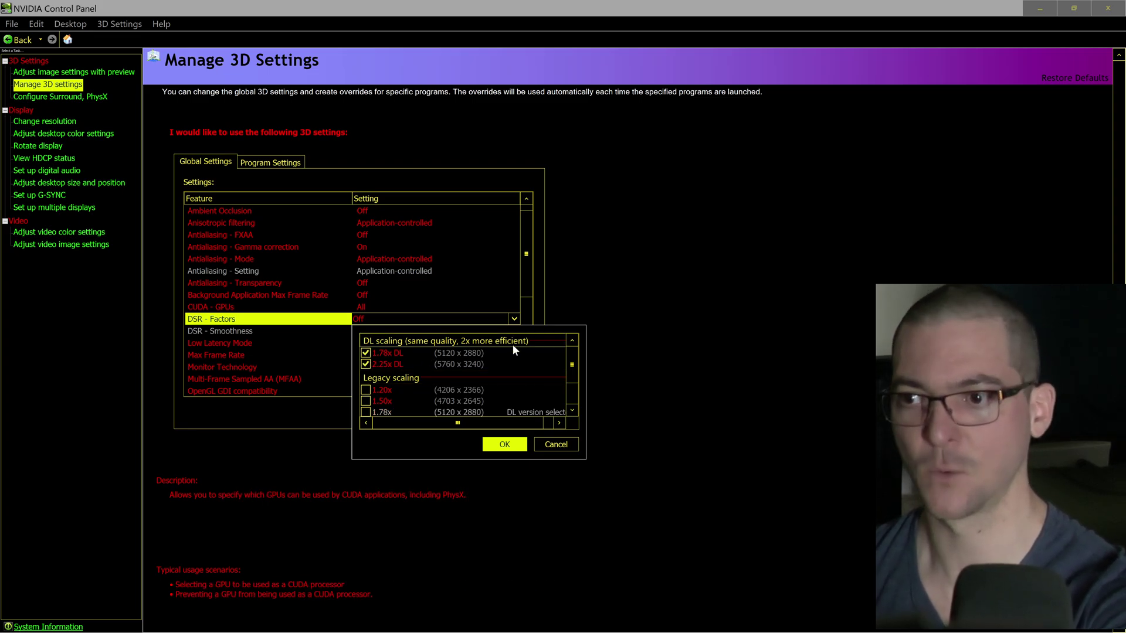
click(569, 445)
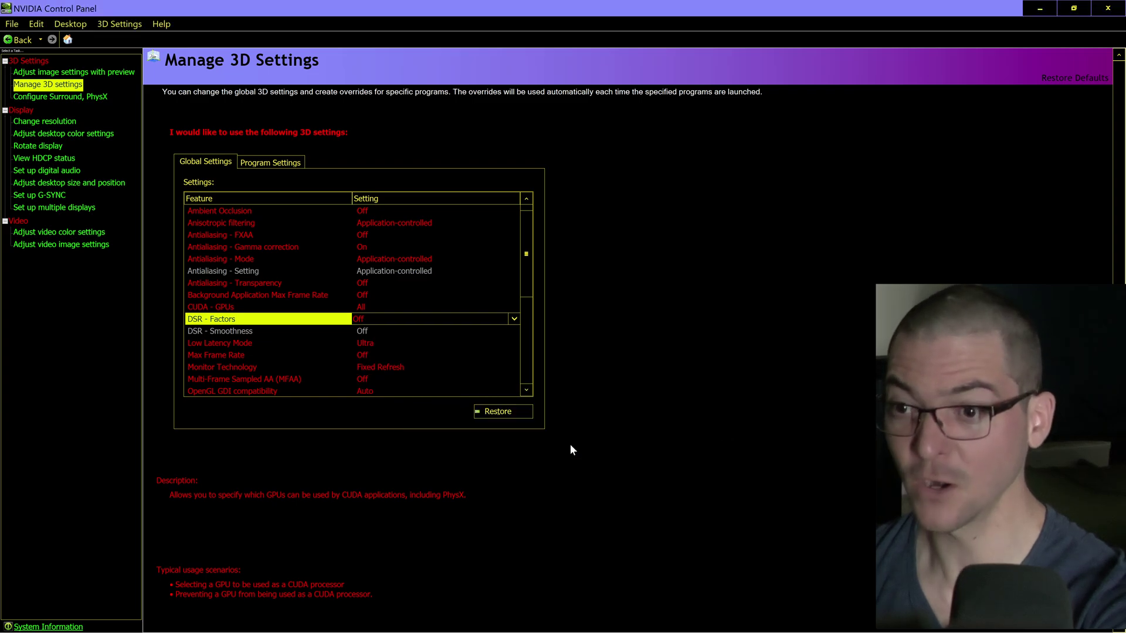
Step: Return to the Change resolution page and bring up the Custom Resolution Utility window, moved over the resolution list
click(46, 121)
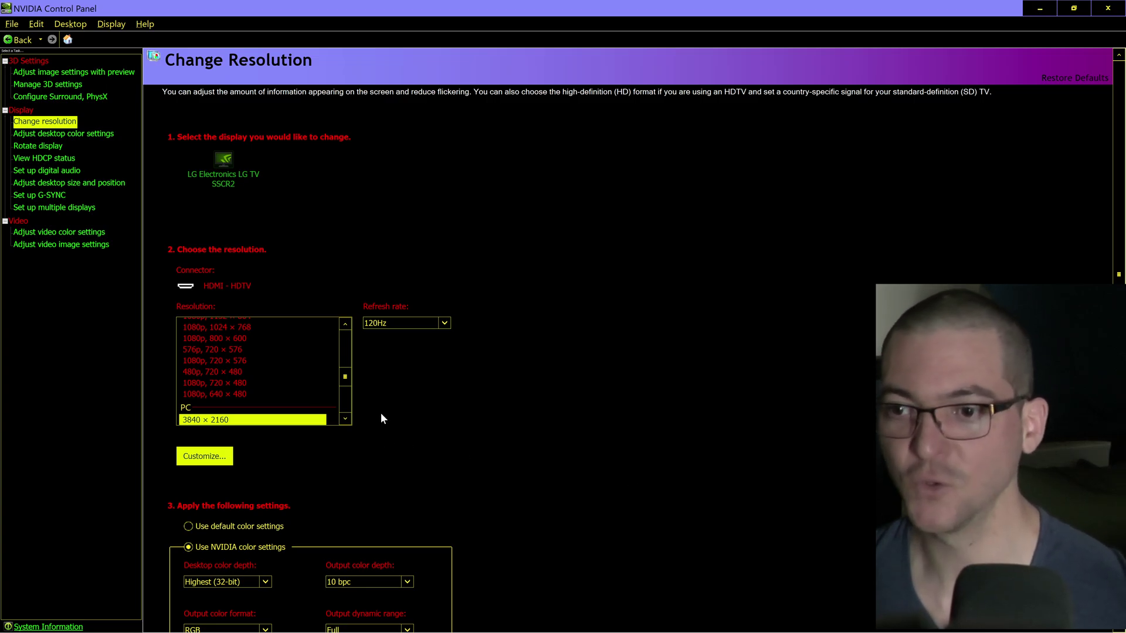
key(alt+Tab)
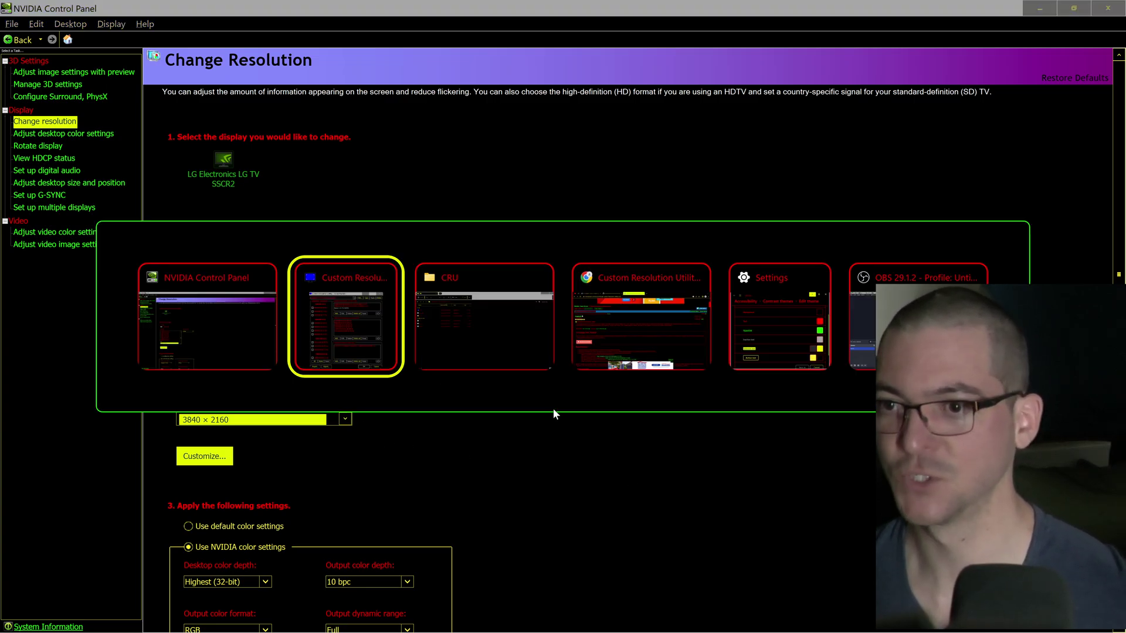
drag(279, 109, 399, 146)
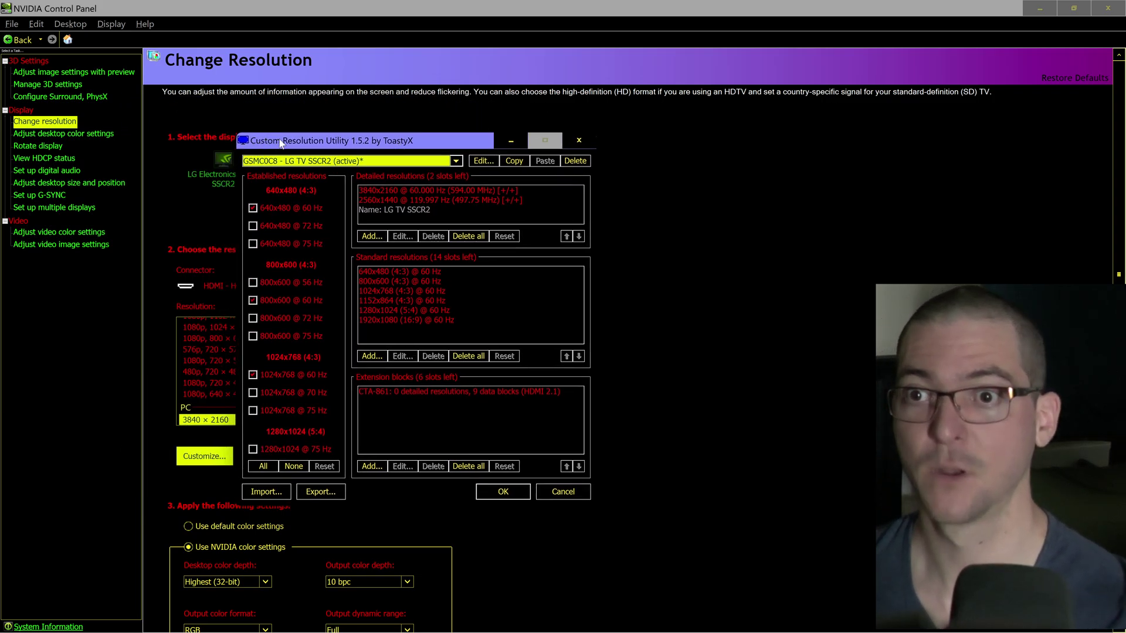
Step: Open the CTA-861 extension block, view its TV resolutions with 1920x1080 @ 50 Hz selected, and cancel that list
double_click(424, 392)
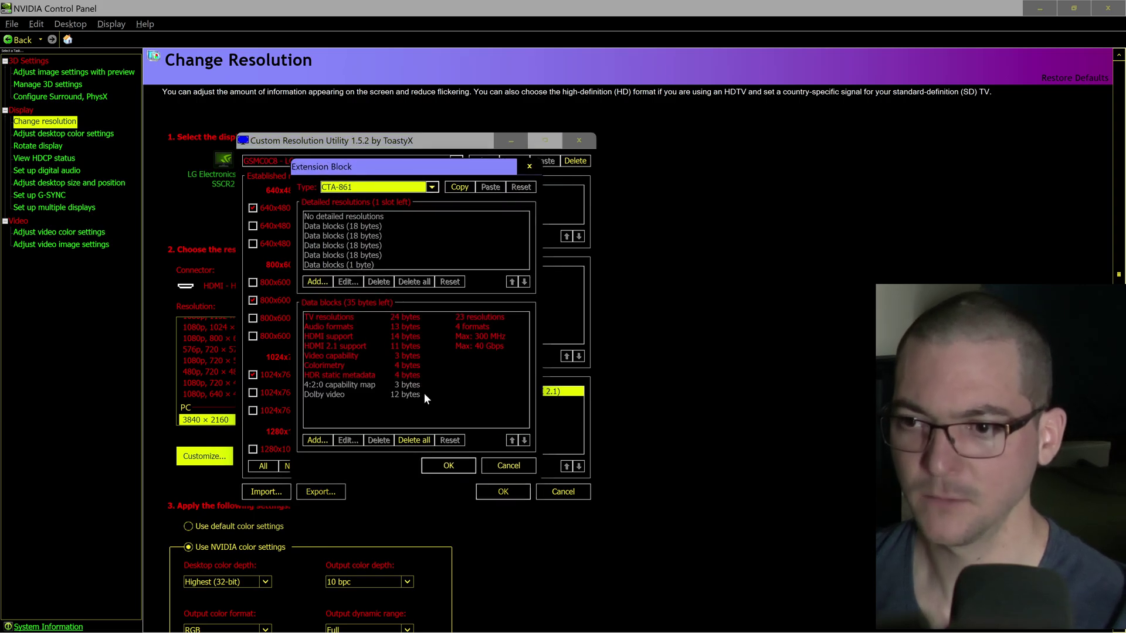
double_click(328, 316)
click(404, 286)
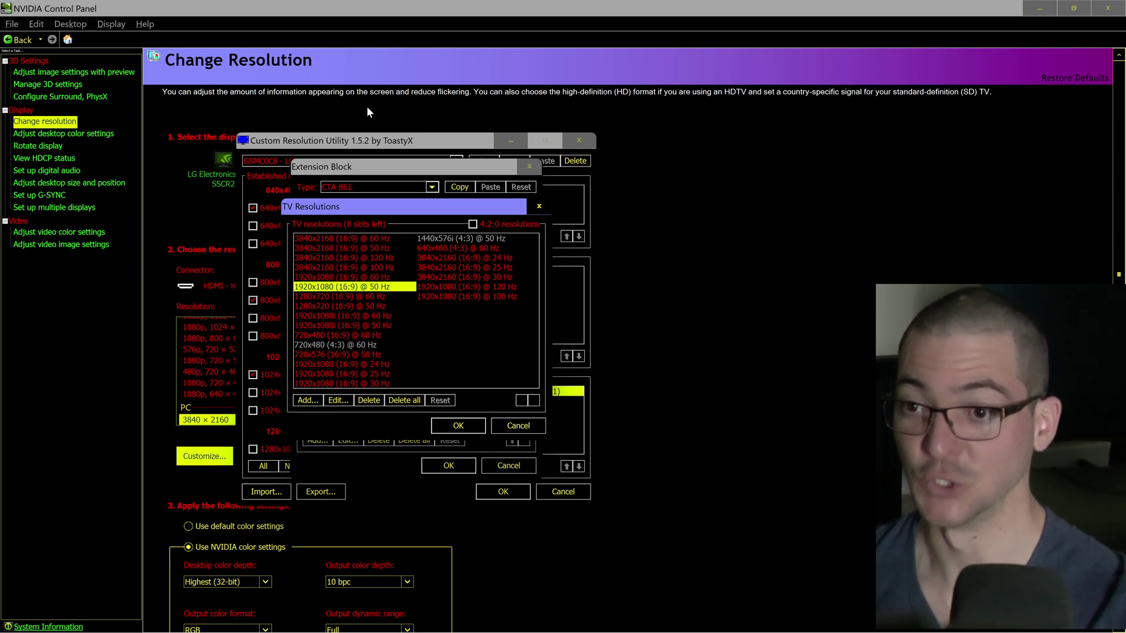
click(511, 424)
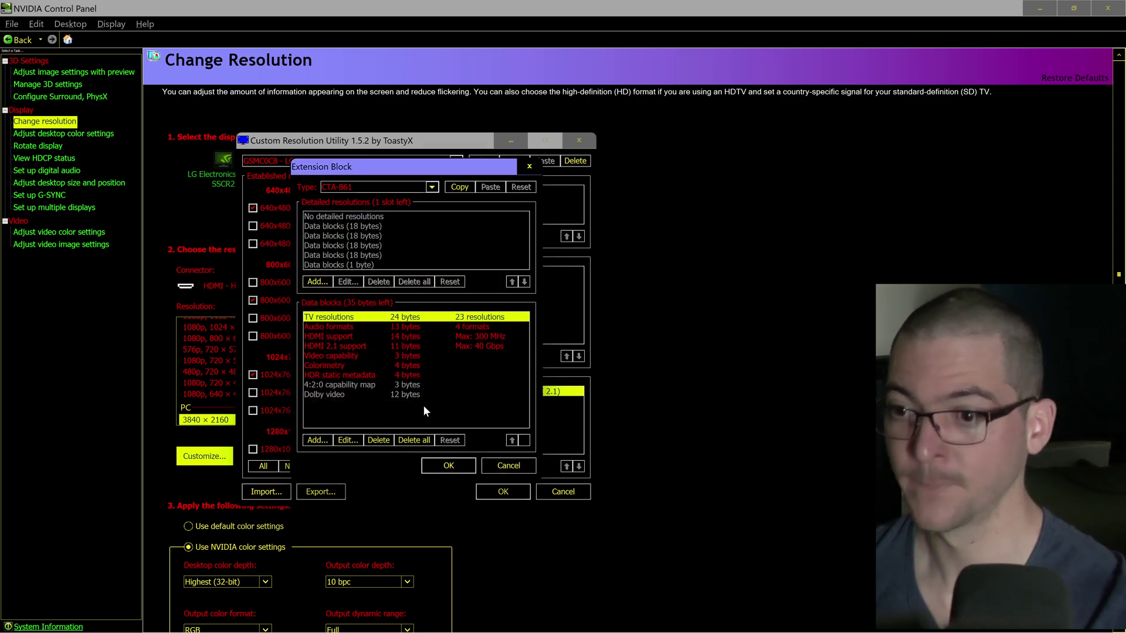
Step: View the HDMI support data block's HDMI resolutions, cancel out of the extension block, and return to NVIDIA Control Panel
double_click(339, 338)
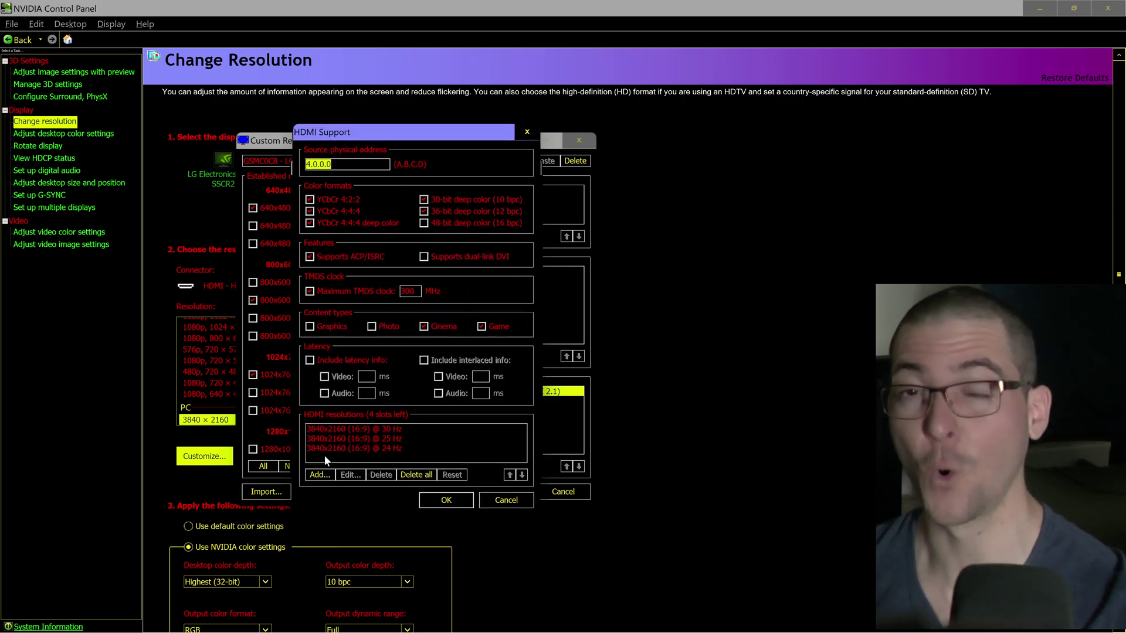
click(325, 455)
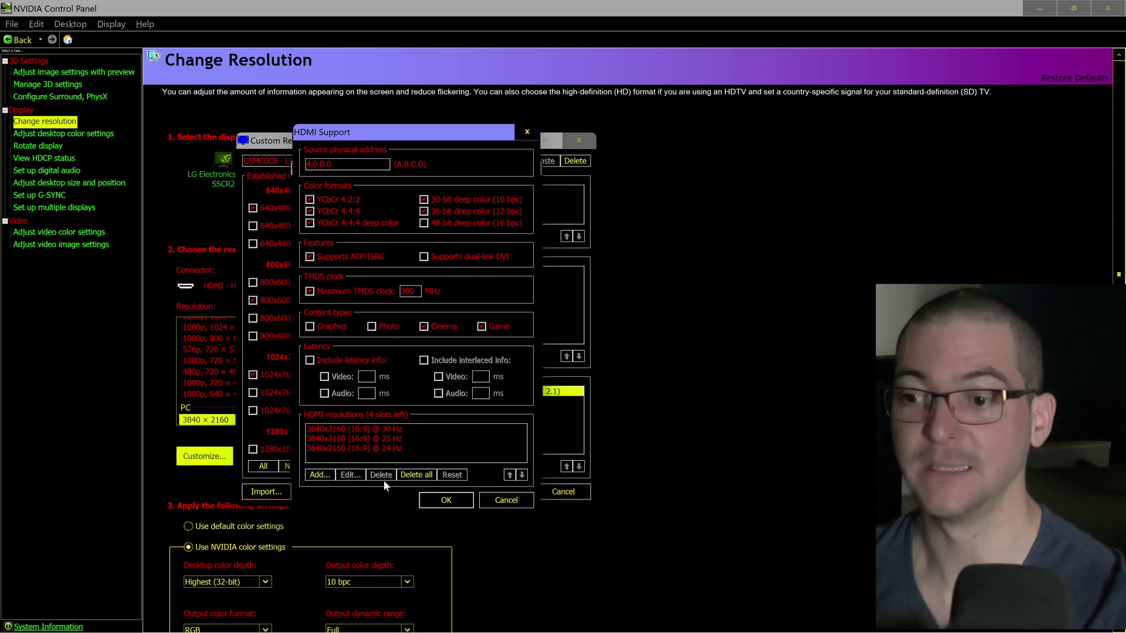
click(504, 502)
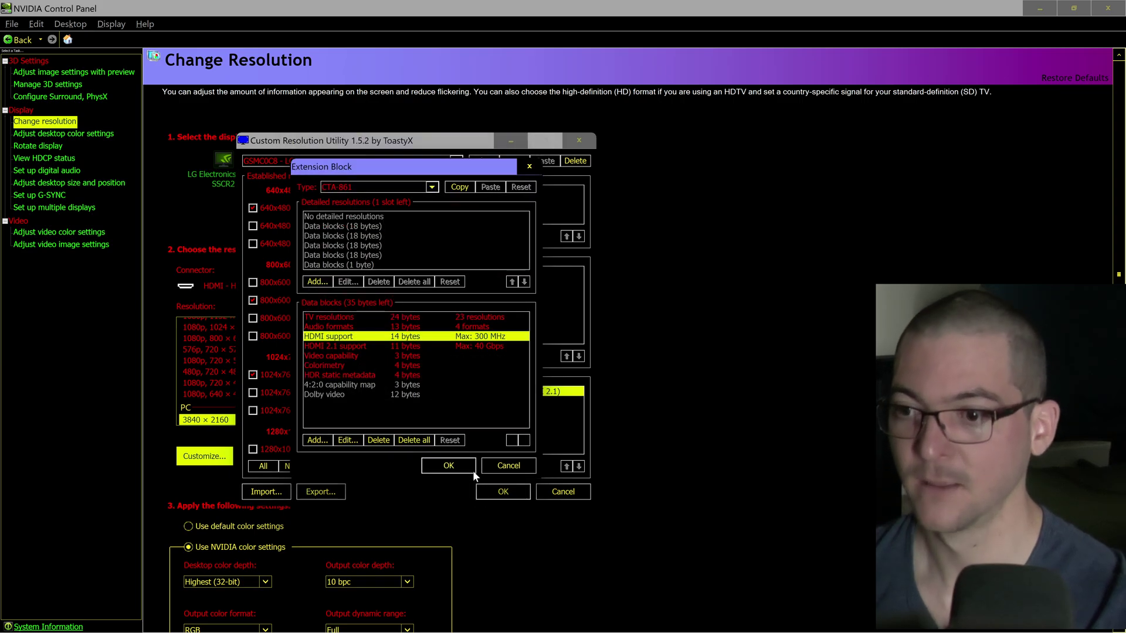
click(496, 466)
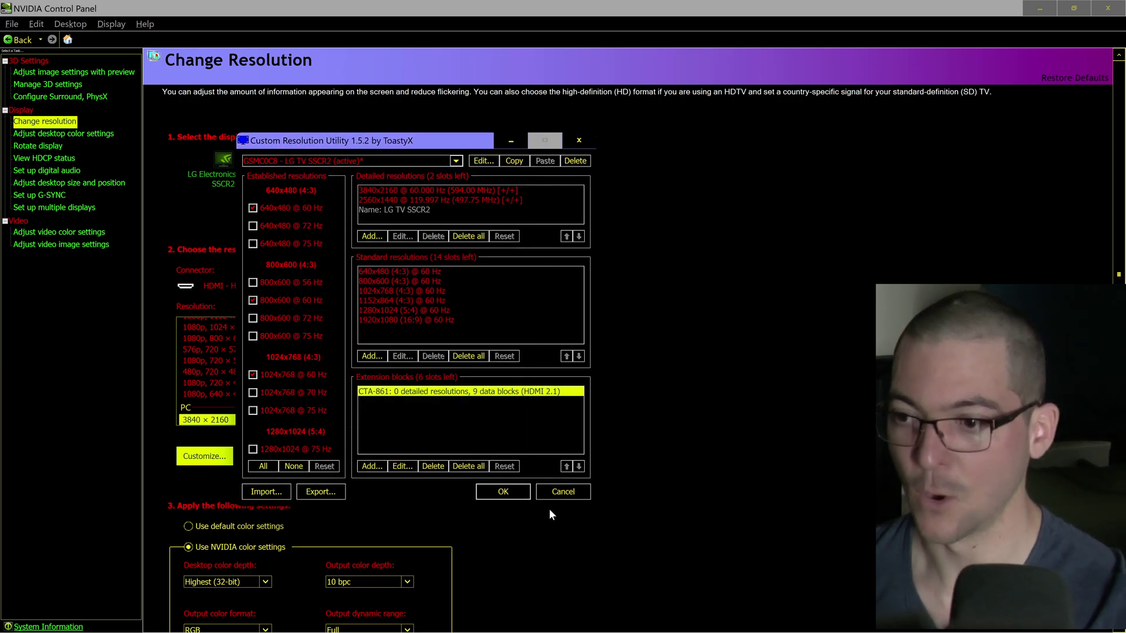
key(alt+Tab)
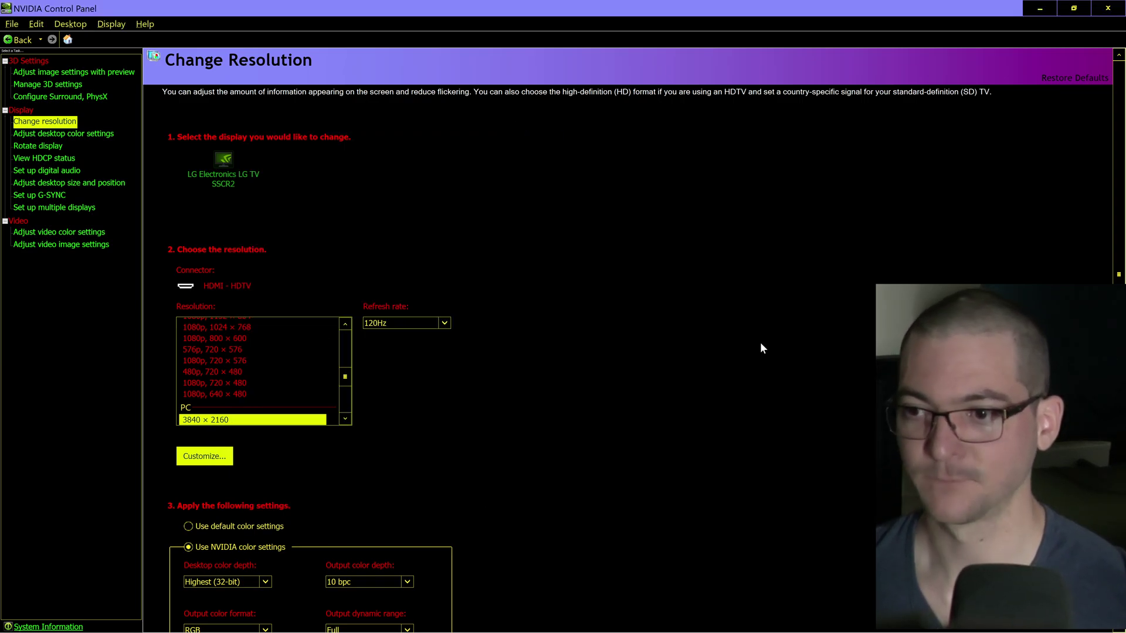
Step: Switch to File Explorer and back to NVIDIA Control Panel, and view the PC resolutions from 3840 × 2160 downward
key(alt+Tab)
key(alt+Tab)
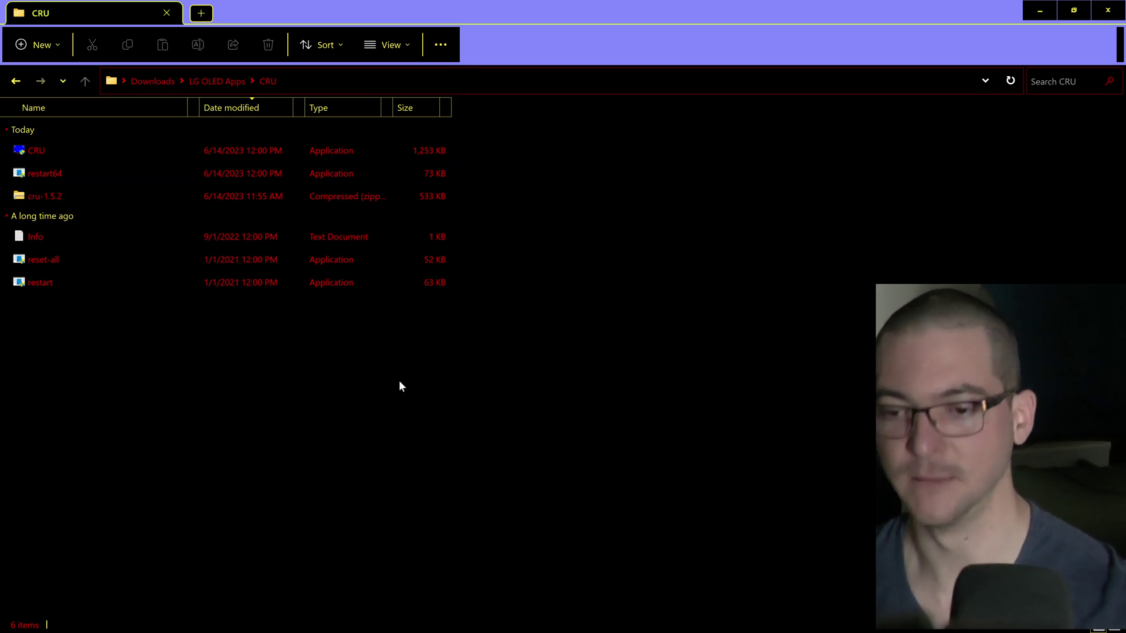
key(alt+Tab)
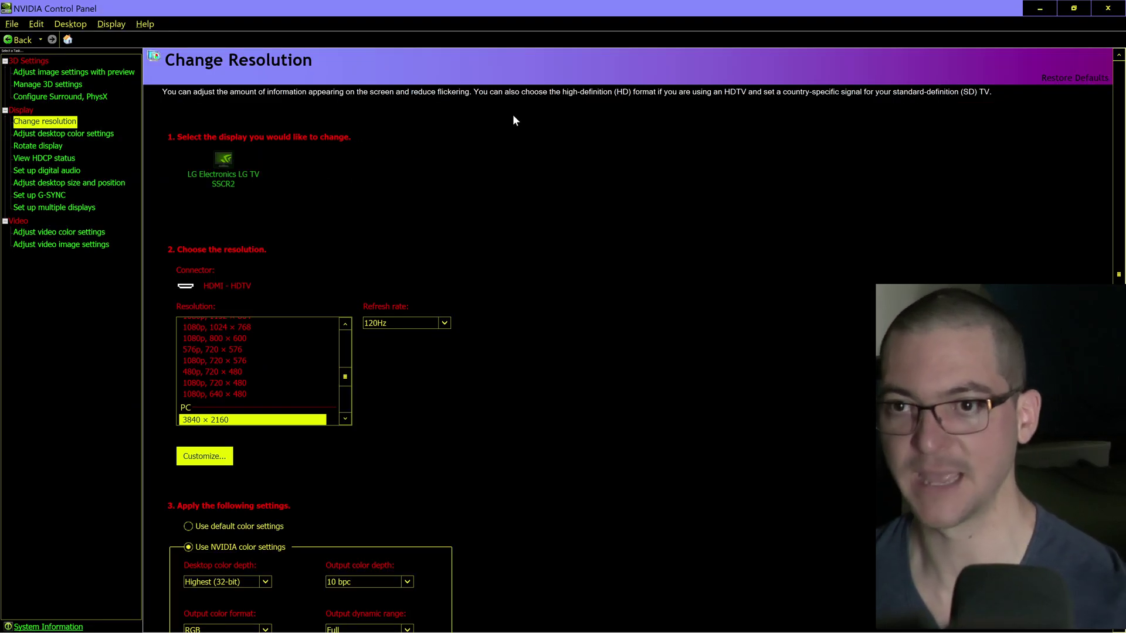
scroll(345, 381, down, 2)
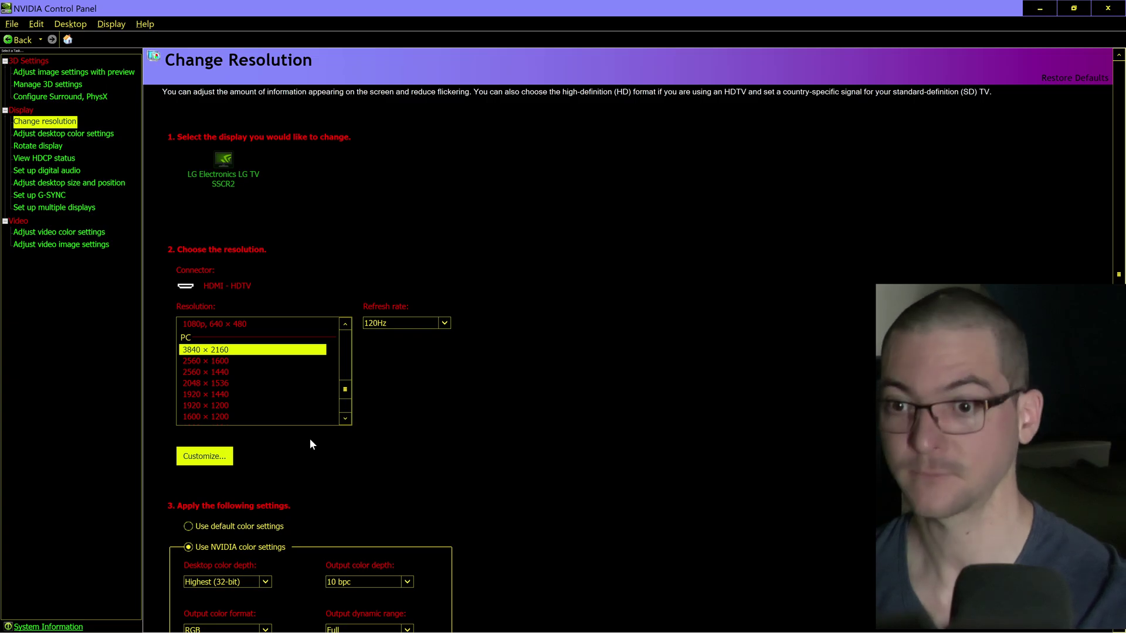
Step: Switch to File Explorer and open the ColorControl program folder inside LG OLED Apps > Colorcontrol
key(alt+Tab)
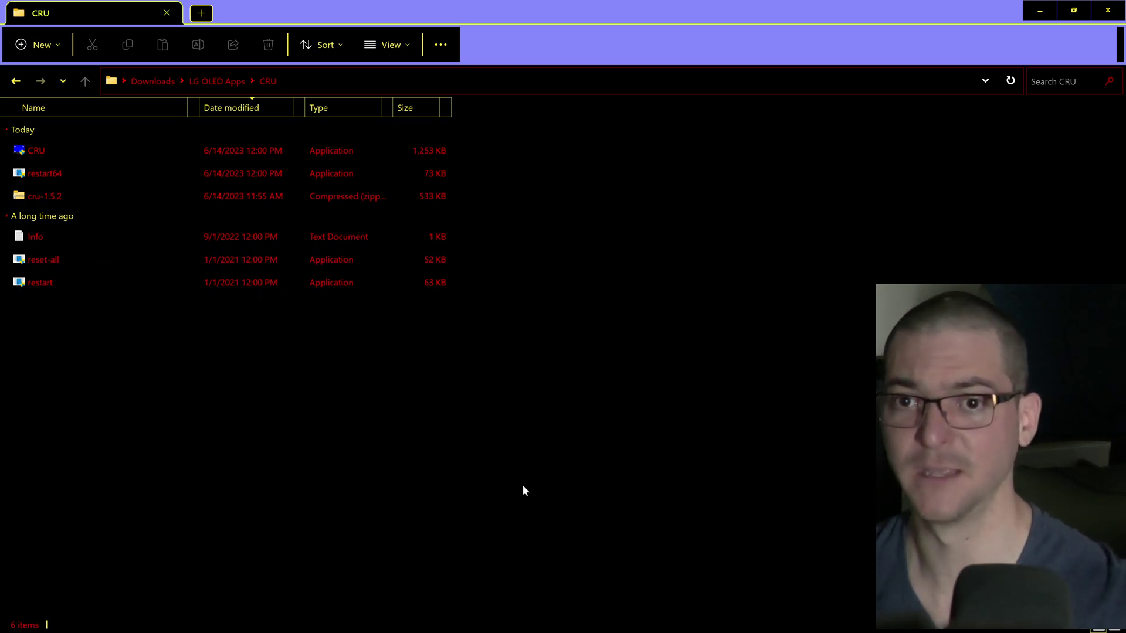
key(alt+Left)
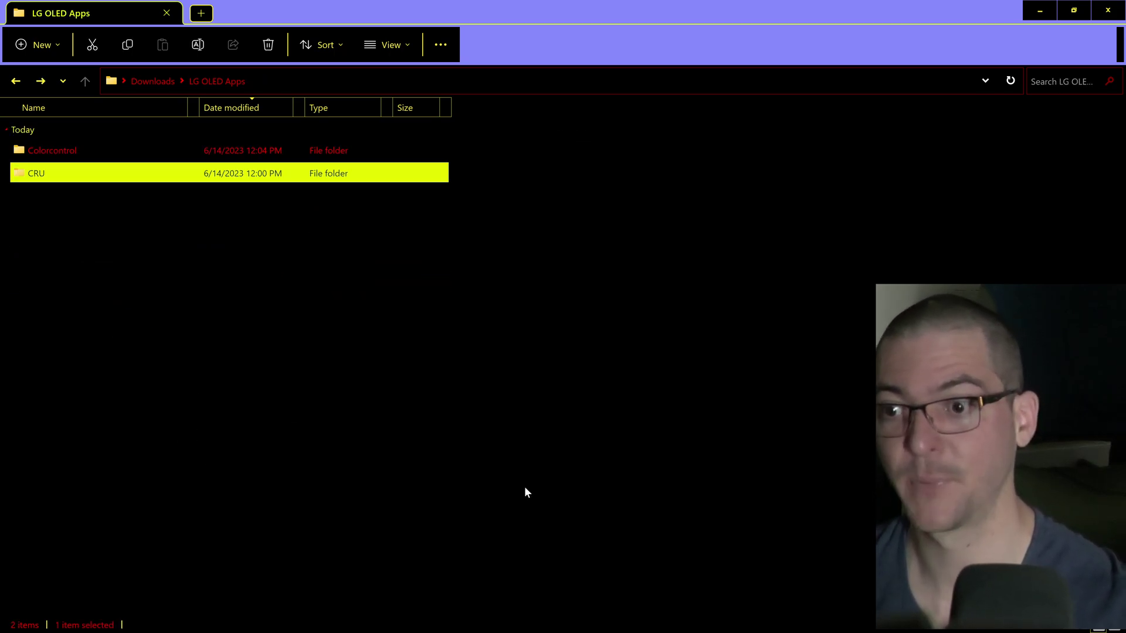
click(111, 206)
double_click(70, 151)
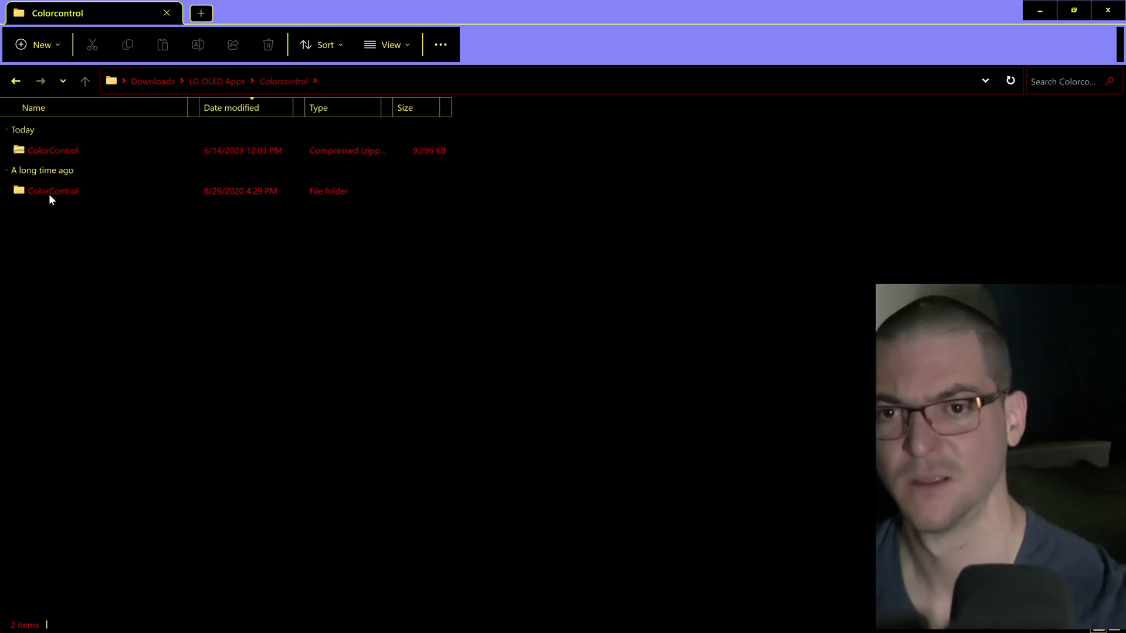
double_click(58, 187)
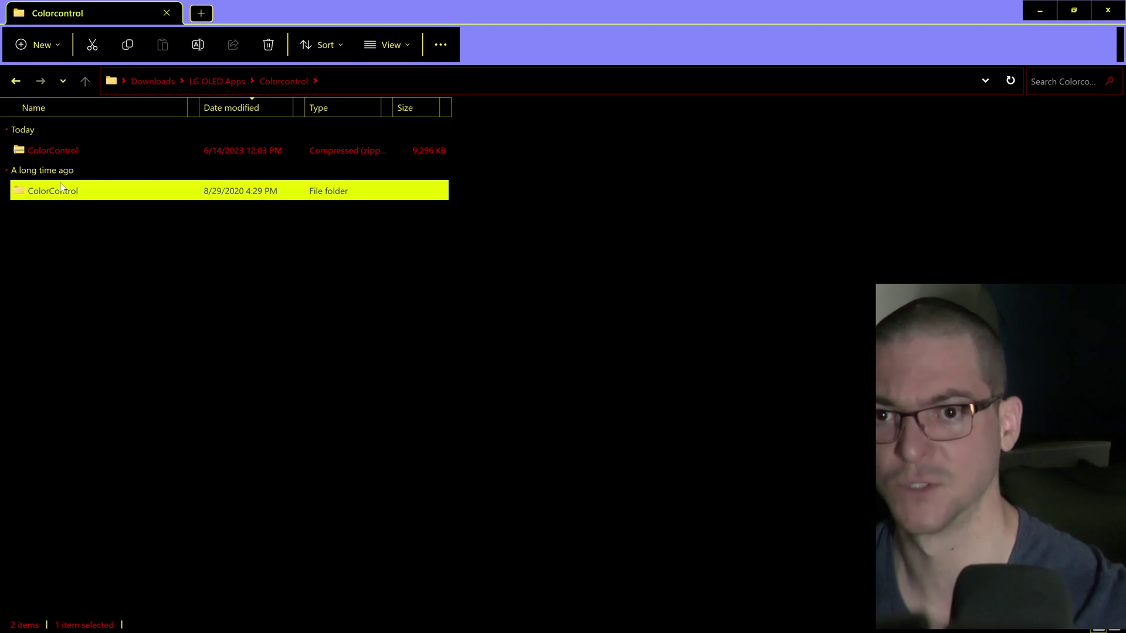
Step: Look through the open windows for ColorControl, switch to it, and display its LG controller page
key(alt+Tab)
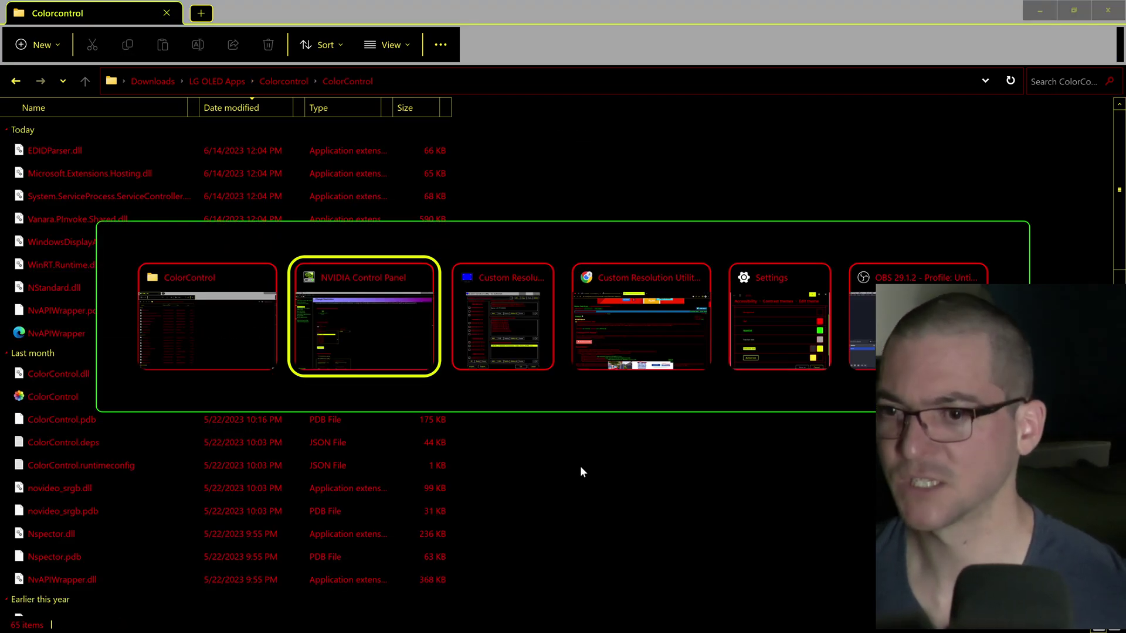
key(alt+Tab)
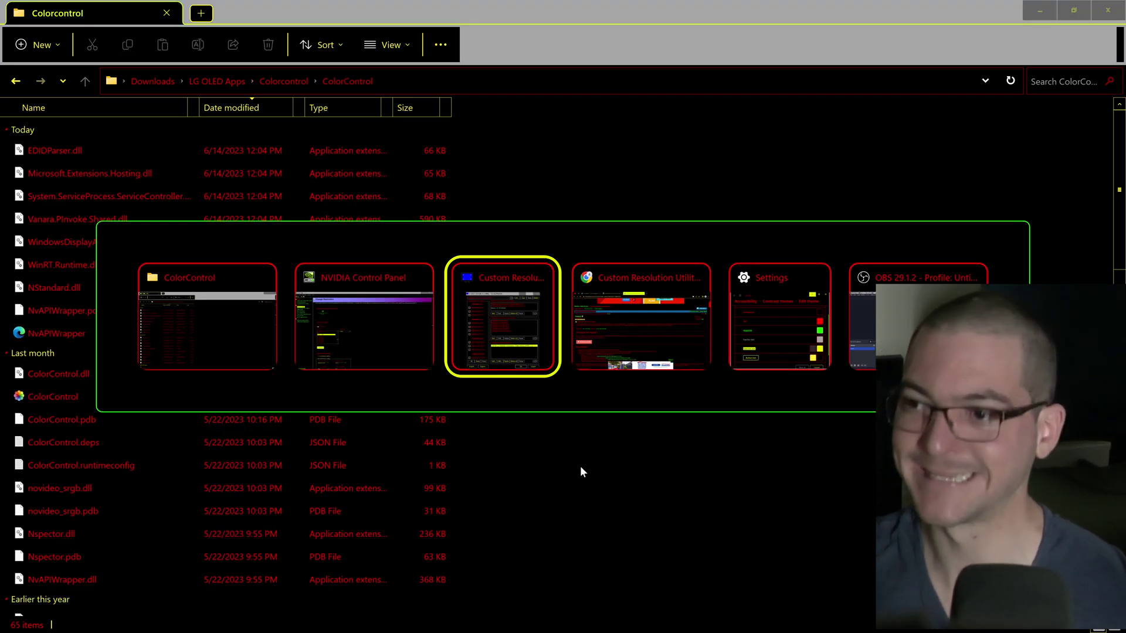
key(alt+Tab)
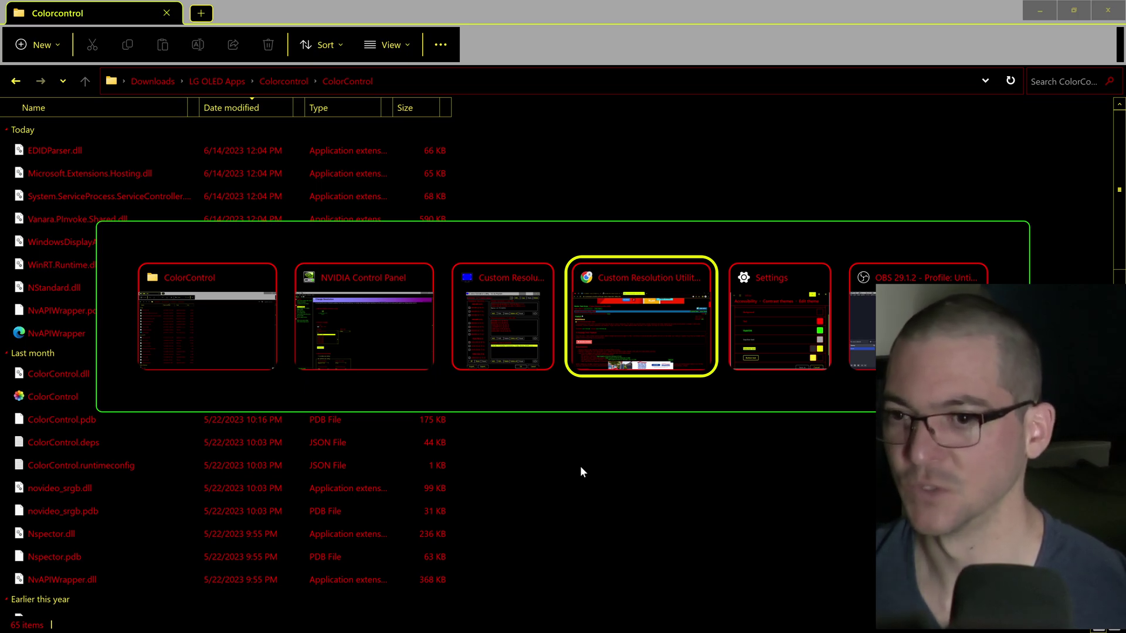
key(alt+Tab)
key(alt+Tab)
key(alt+Tab)
key(alt+Tab)
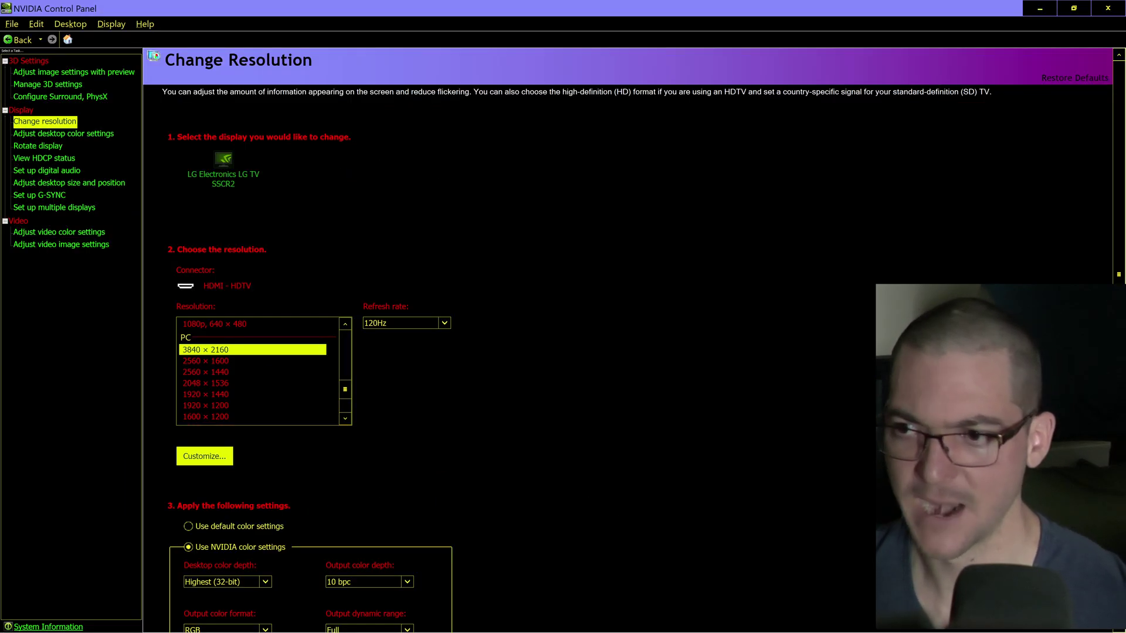
key(super)
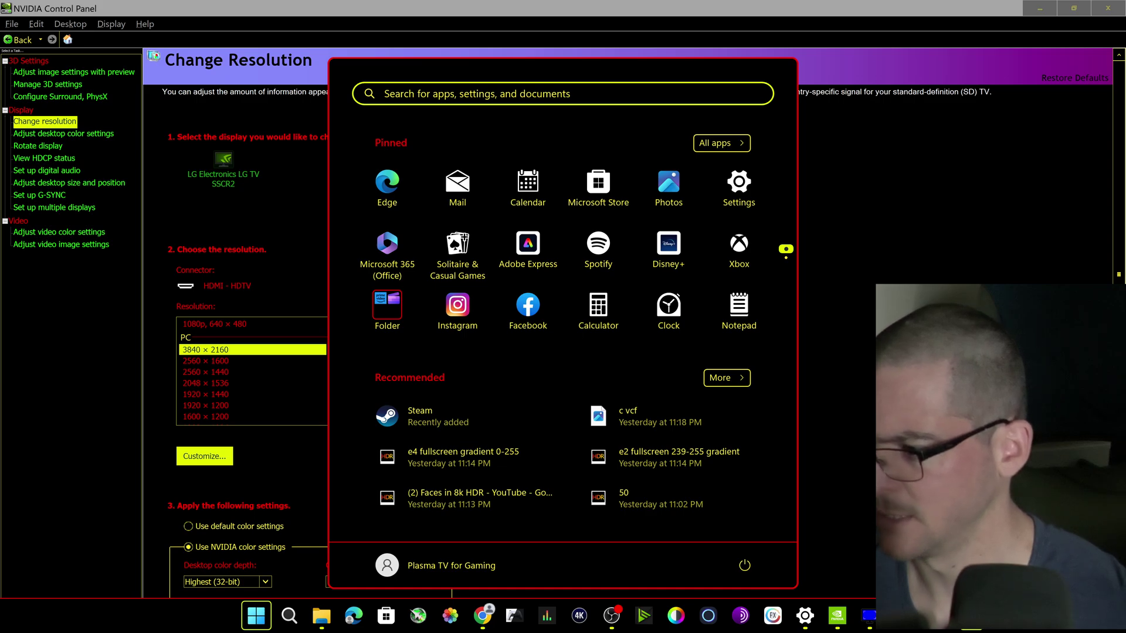
key(Escape)
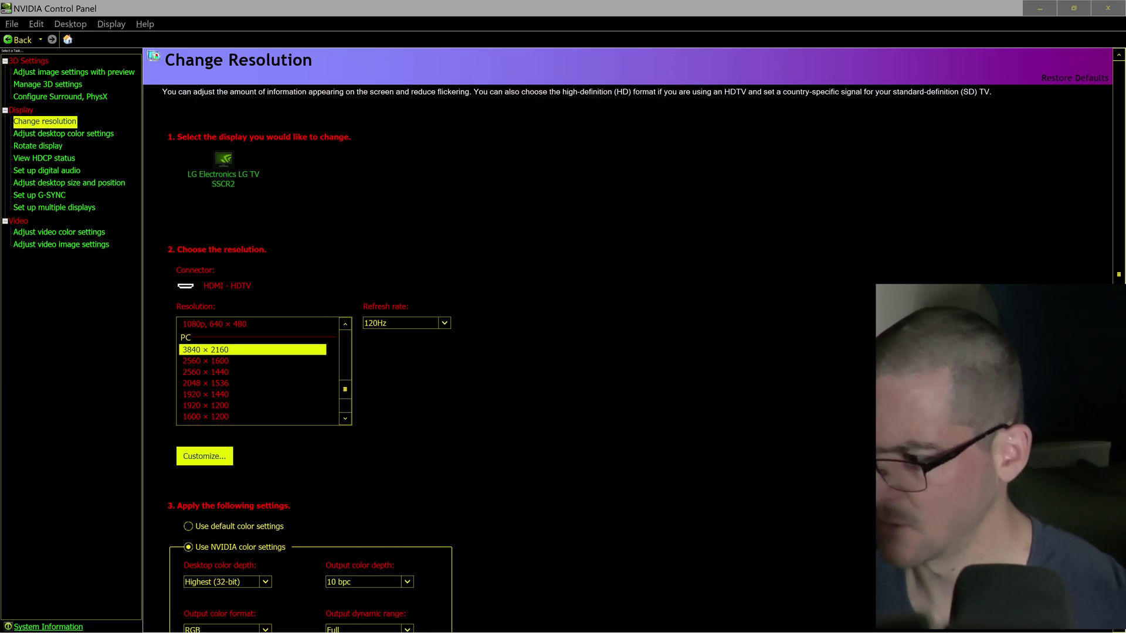
key(alt+Tab)
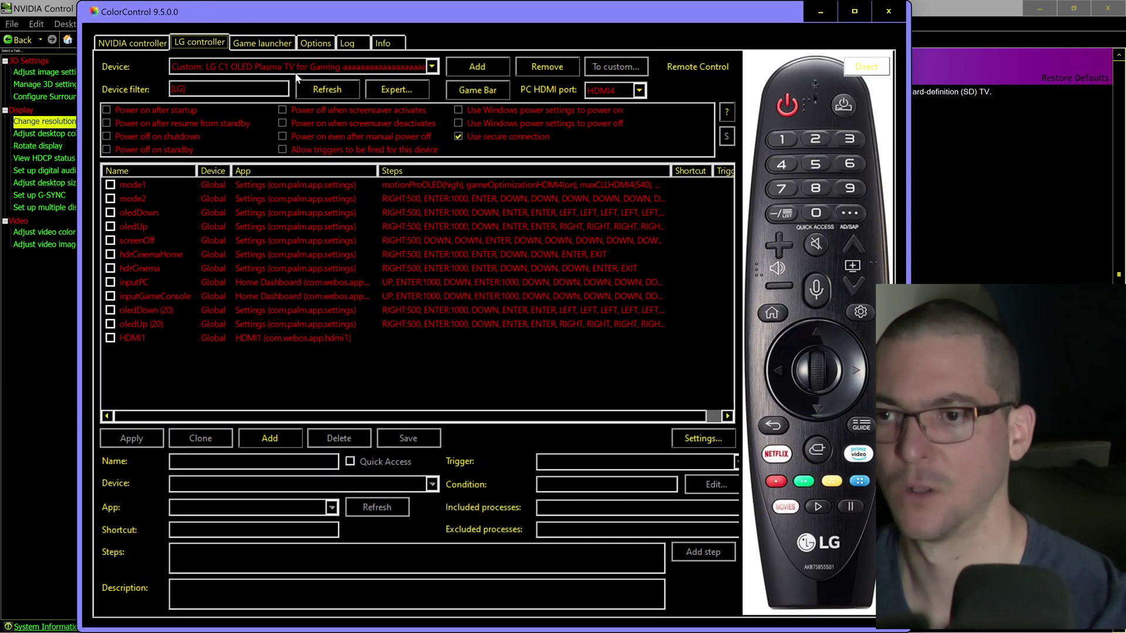
click(156, 44)
click(193, 44)
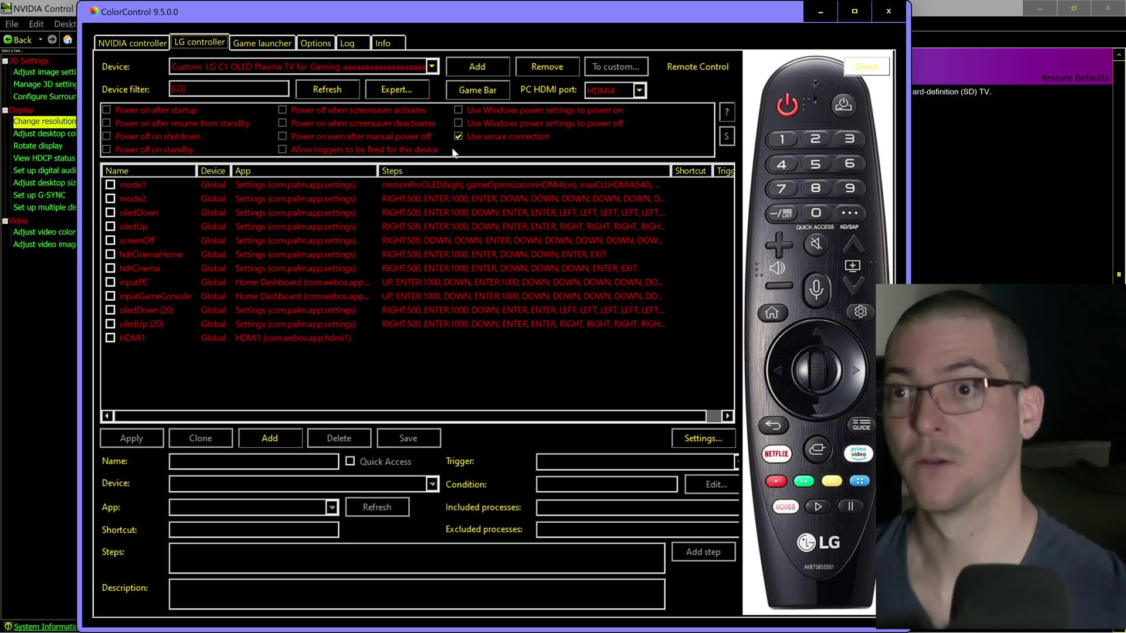
Step: Examine the LG controller's Expert picture settings, including the Peak Brightness choices, and close the list without changing anything
click(407, 87)
mouse_move(490, 110)
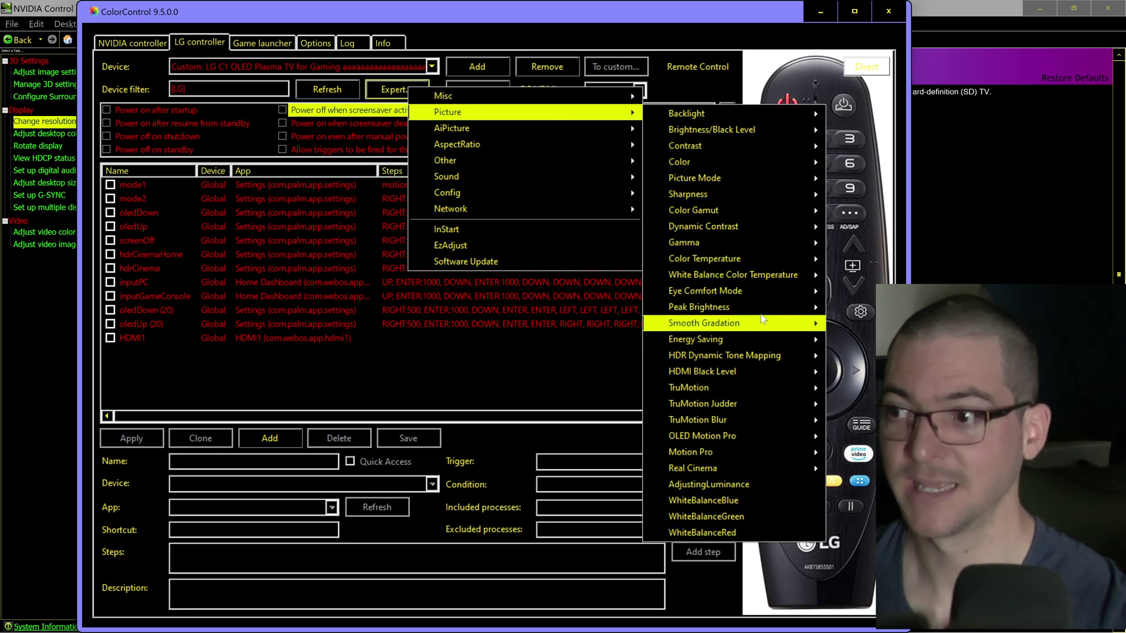
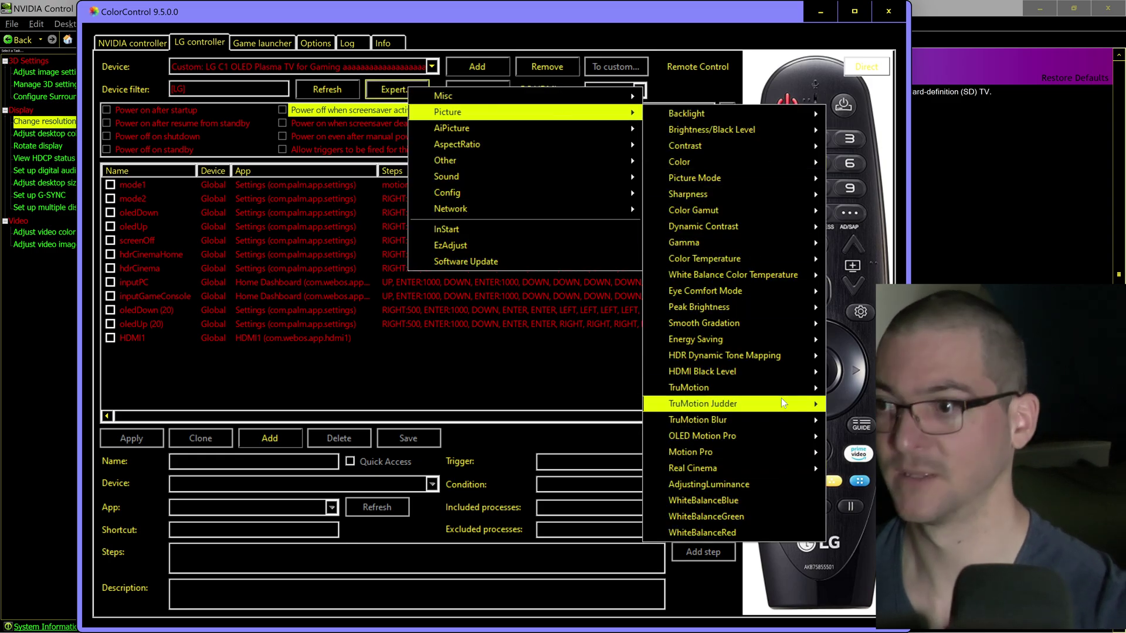
mouse_move(744, 312)
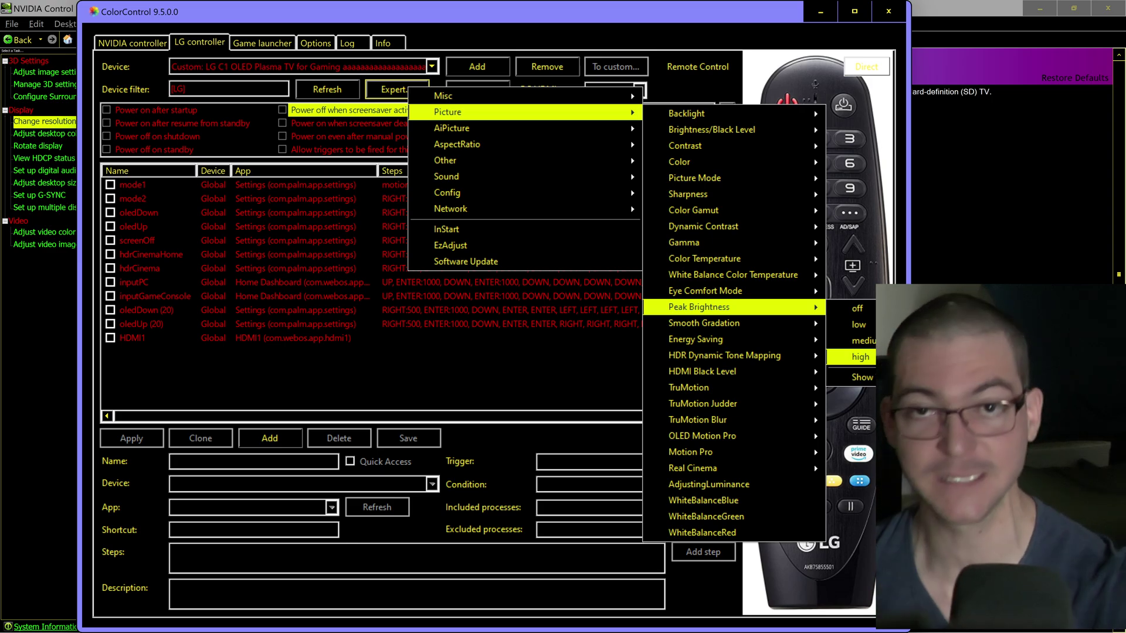
click(532, 384)
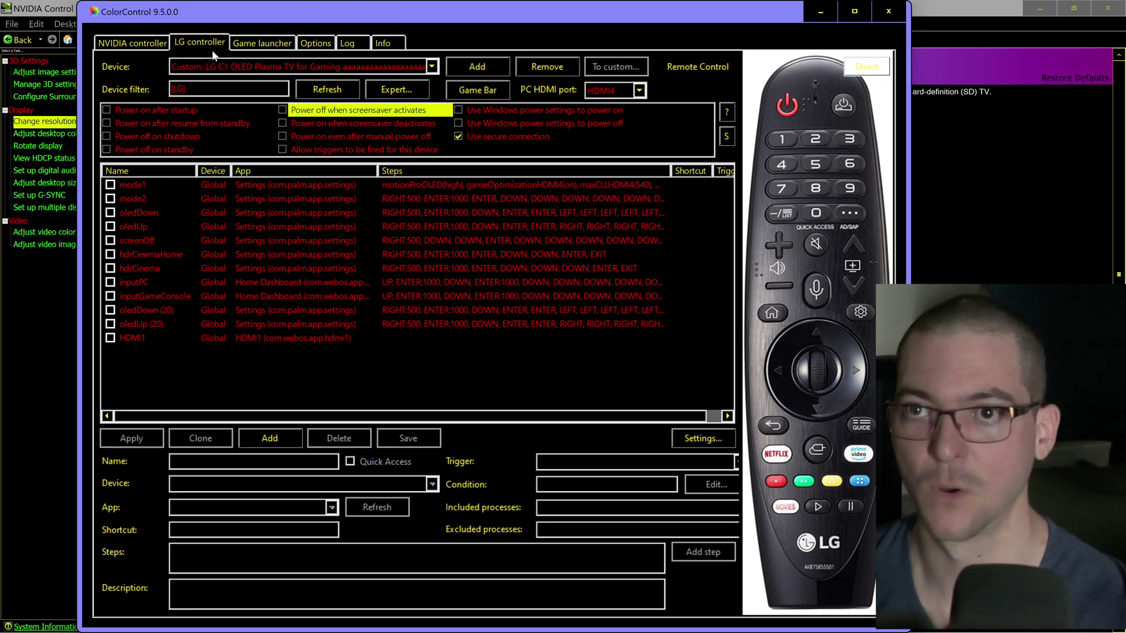
Step: Bring up the Expert settings categories again and dismiss them, view the Game launcher page, and return to the LG controller
click(384, 93)
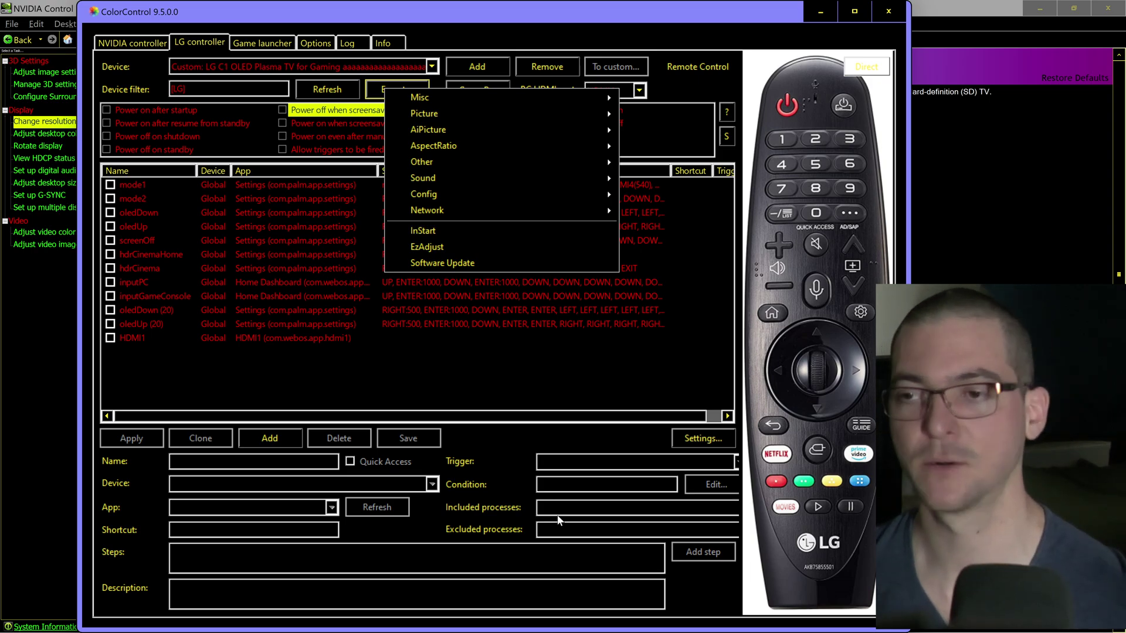
click(556, 374)
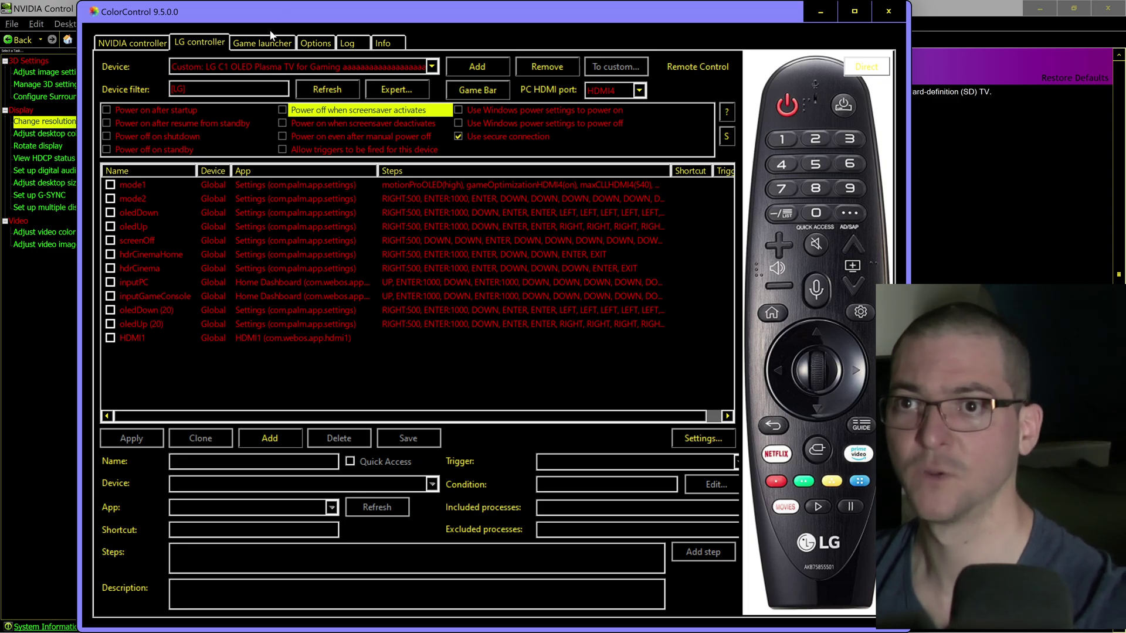
click(286, 41)
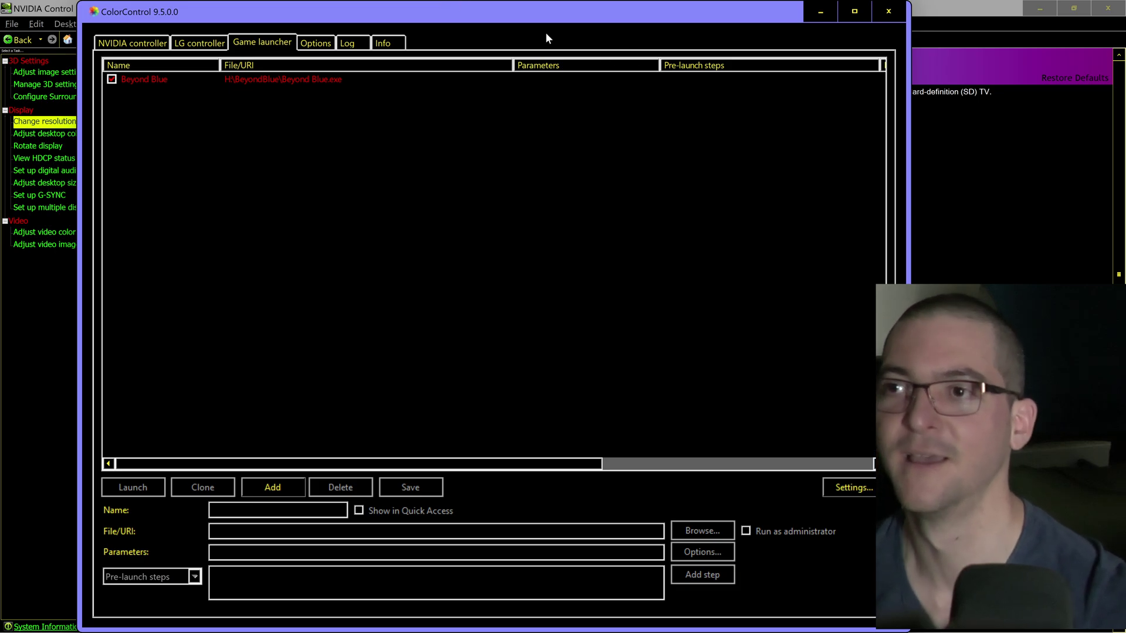
click(185, 48)
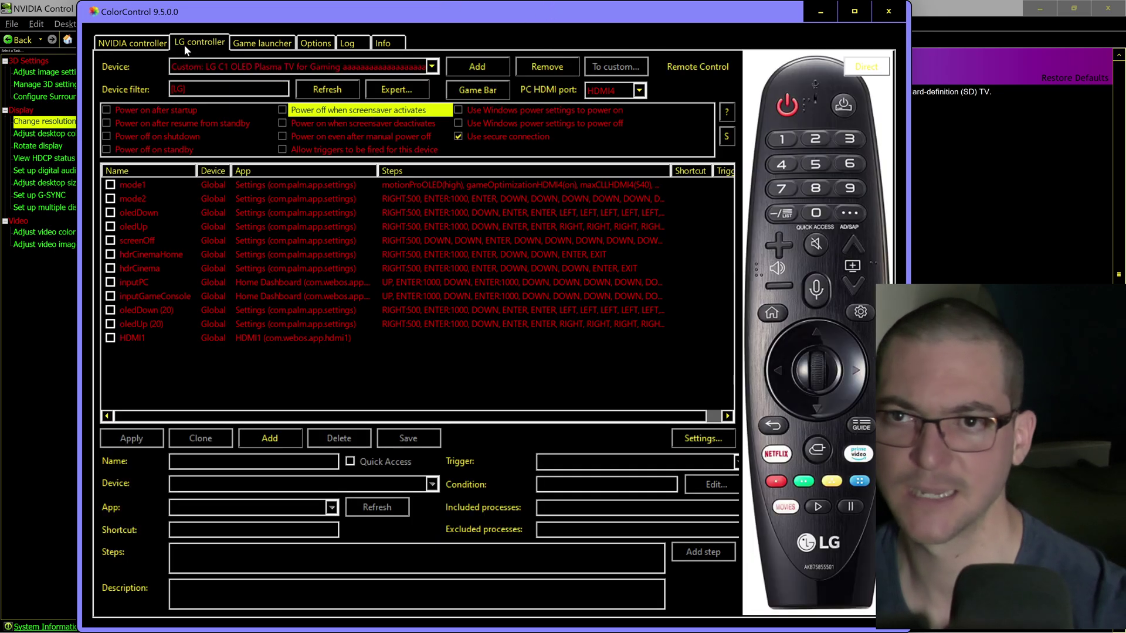